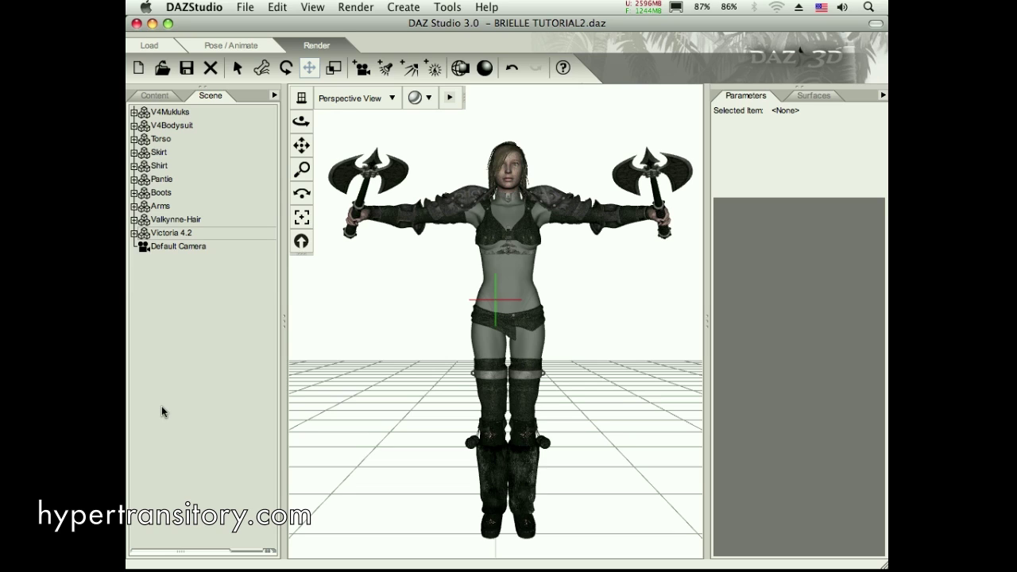
- Scale the Torso armor up to 100.7% so that it sits outside the skin of the chest
{"action": "left_click", "coordinate": [147, 140]}
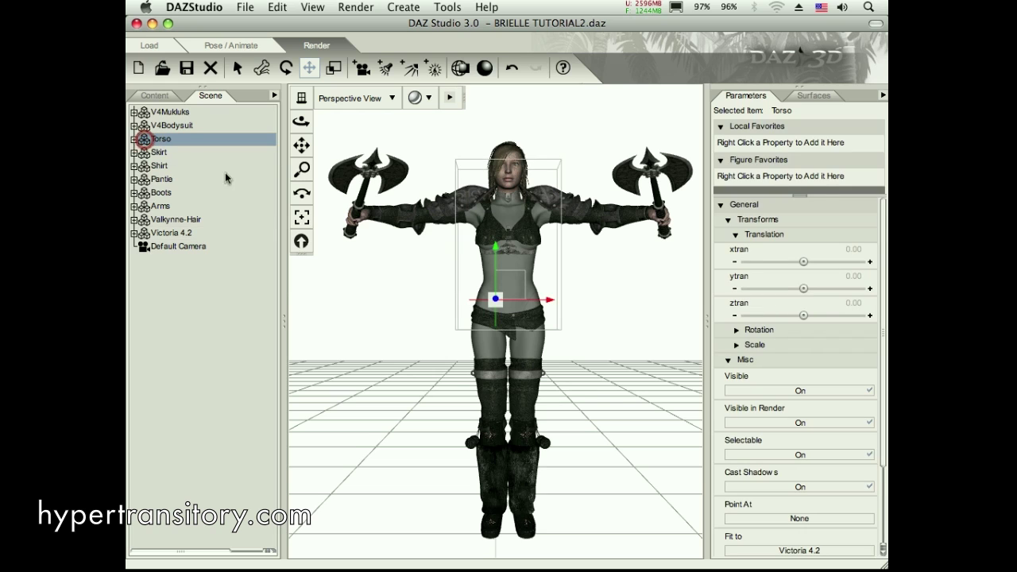
{"action": "left_click", "coordinate": [303, 221]}
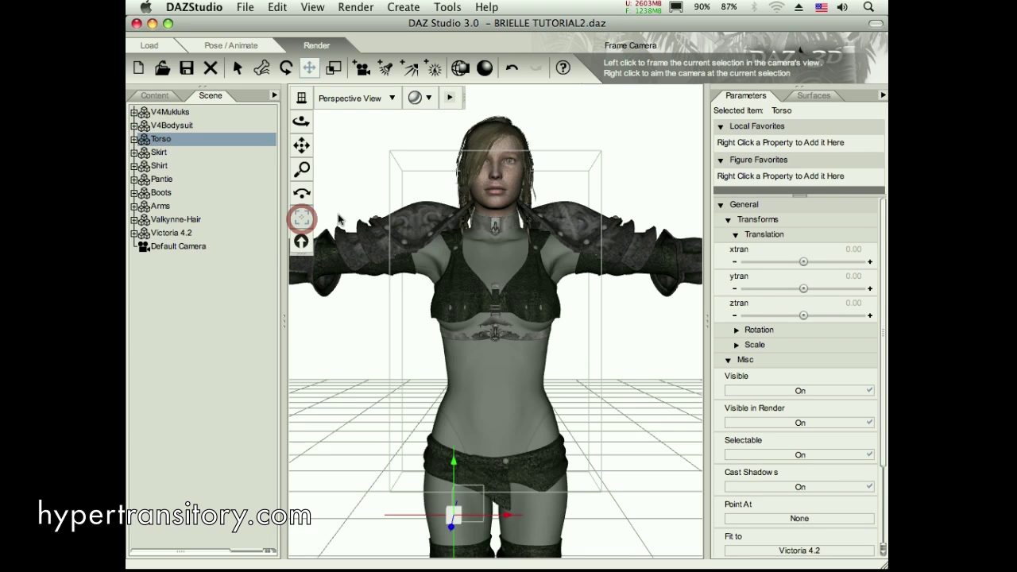
{"action": "left_click_drag", "start_coordinate": [302, 170], "coordinate": [466, 359]}
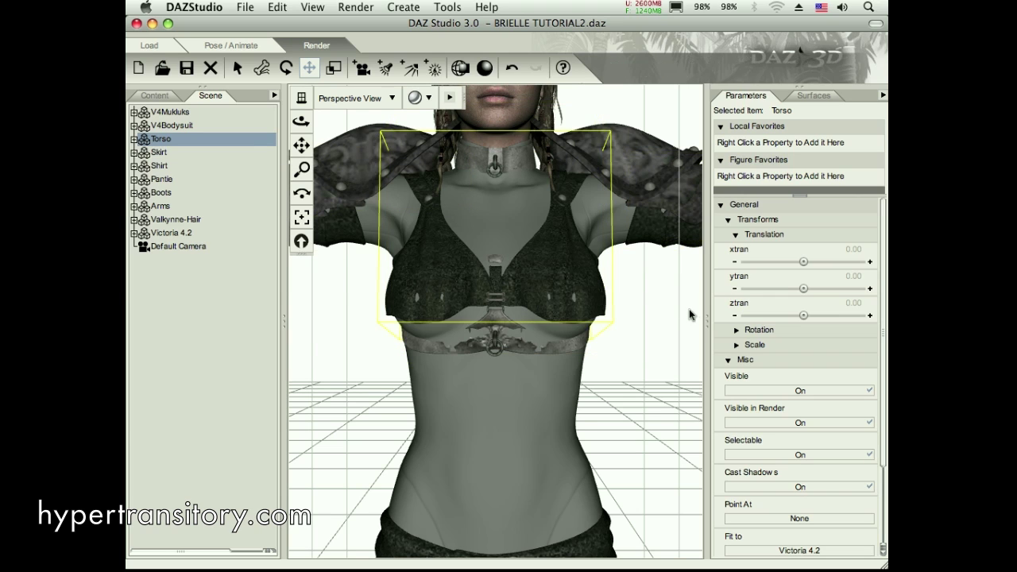
{"action": "left_click", "coordinate": [736, 345]}
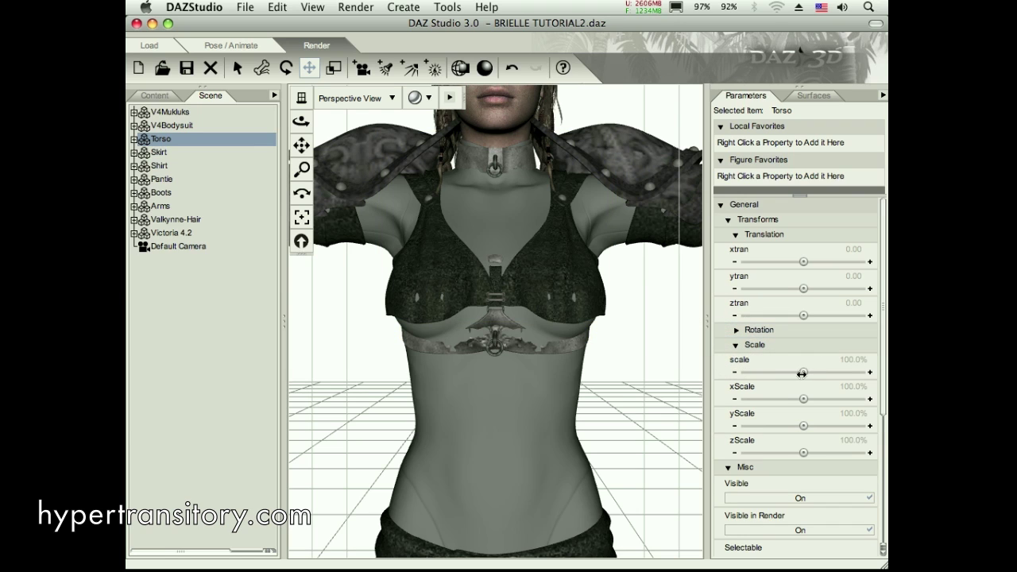
{"action": "left_click_drag", "start_coordinate": [772, 347], "coordinate": [763, 332]}
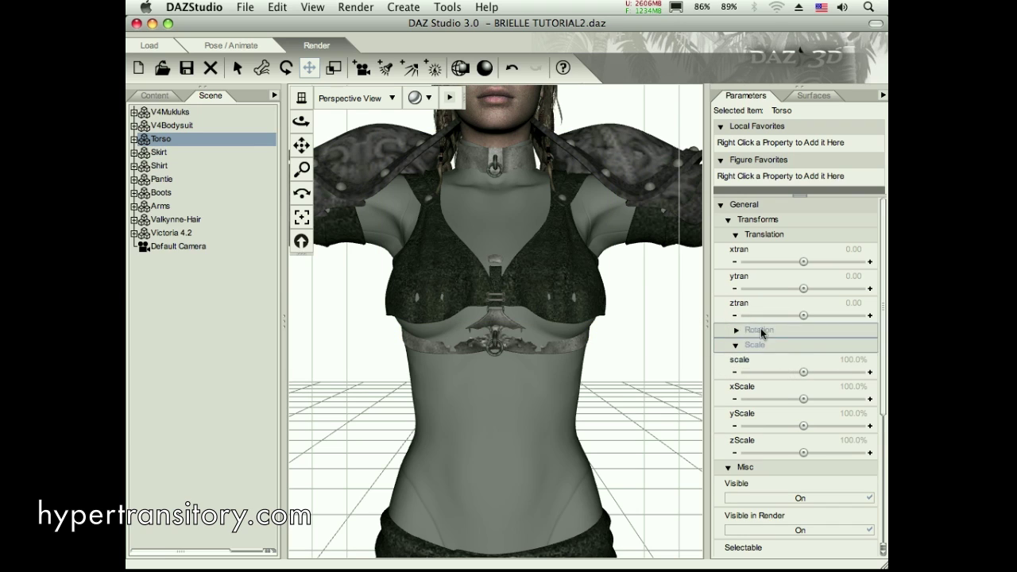
{"action": "left_click", "coordinate": [804, 372]}
{"action": "left_click_drag", "start_coordinate": [804, 371], "coordinate": [806, 372]}
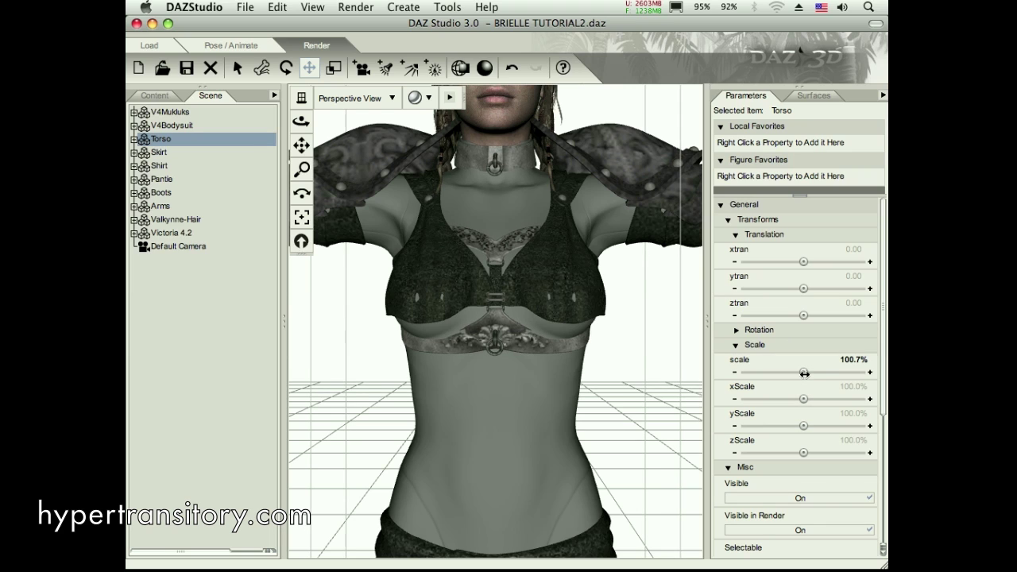
{"action": "left_click_drag", "start_coordinate": [804, 371], "coordinate": [802, 372]}
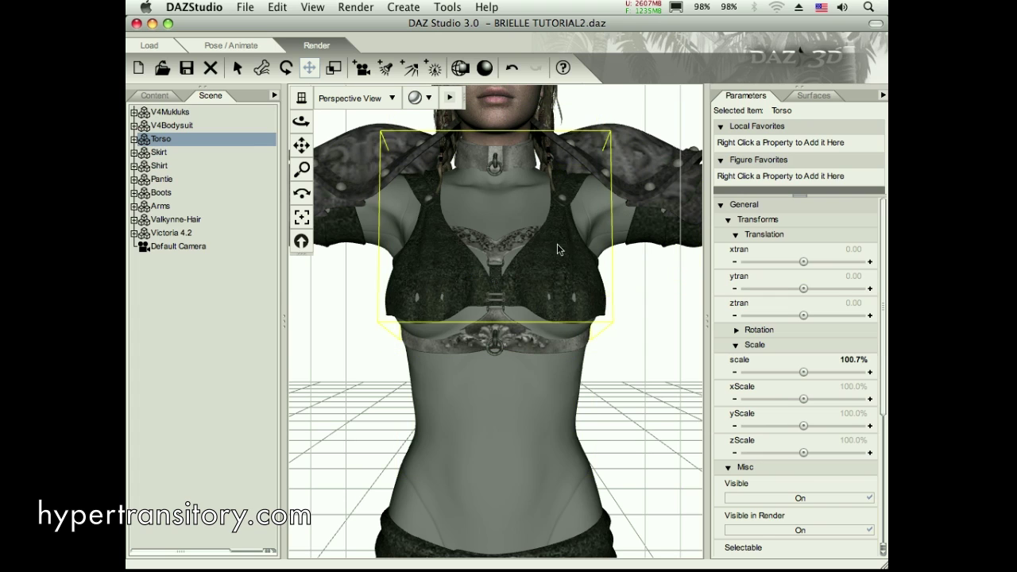
- Scale the Shirt up to 100.5%
{"action": "left_click", "coordinate": [158, 165]}
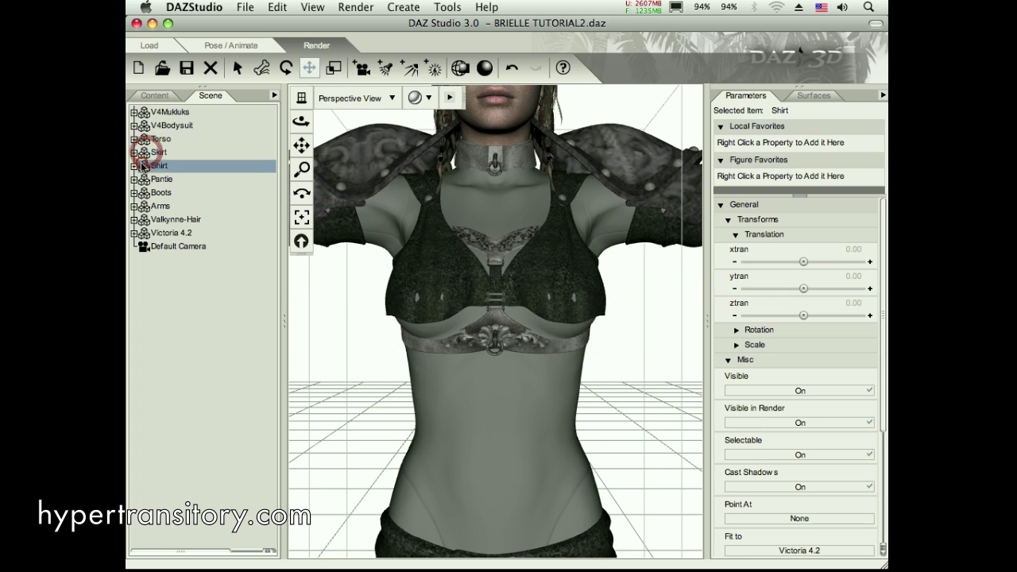
{"action": "left_click", "coordinate": [735, 345]}
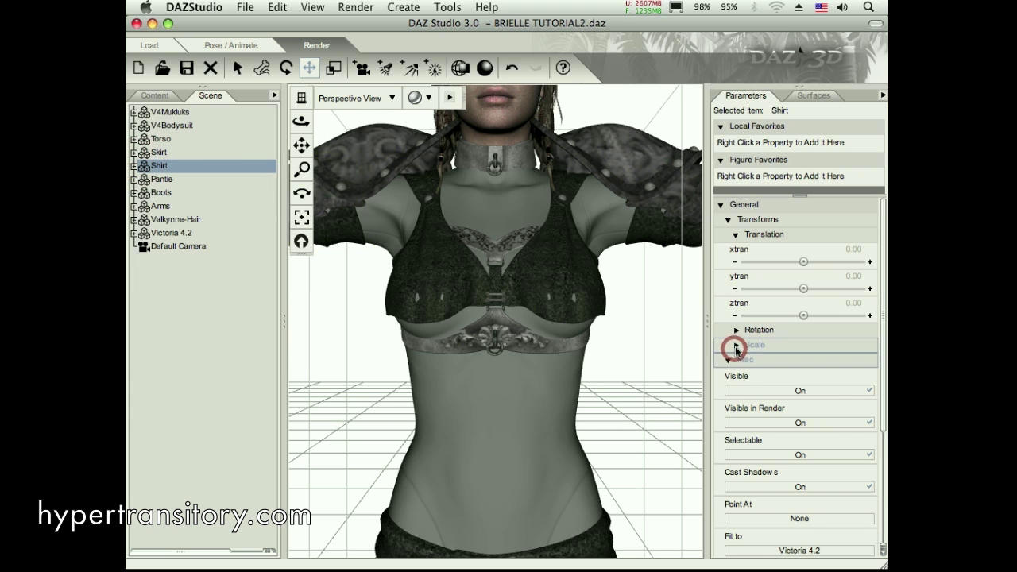
{"action": "left_click_drag", "start_coordinate": [802, 372], "coordinate": [804, 373]}
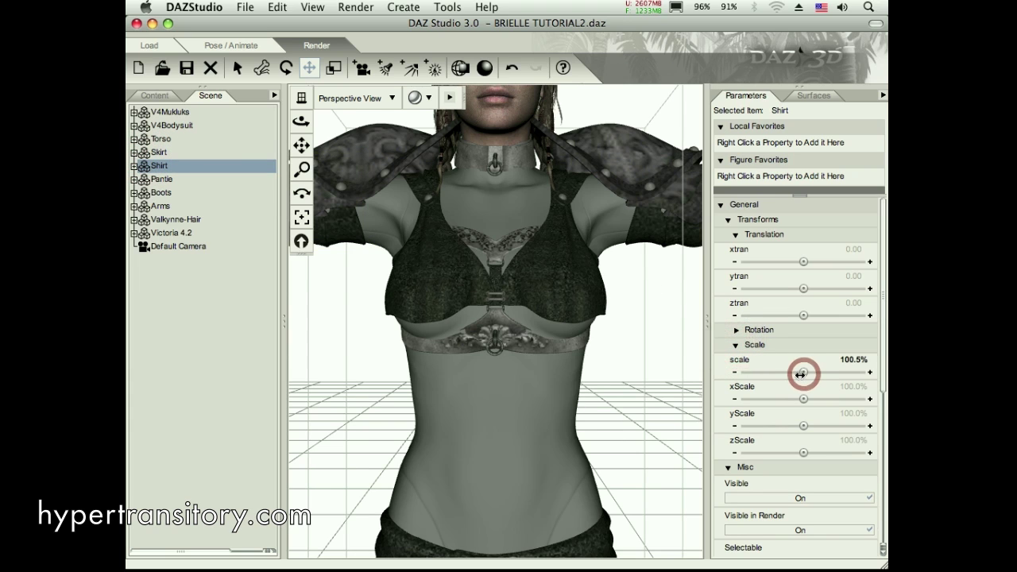
- Scale the Arms armor up to 102.9% to cover the skin at the upper arm, then reset the camera and clear the selection
{"action": "left_click", "coordinate": [662, 214]}
{"action": "left_click", "coordinate": [301, 218]}
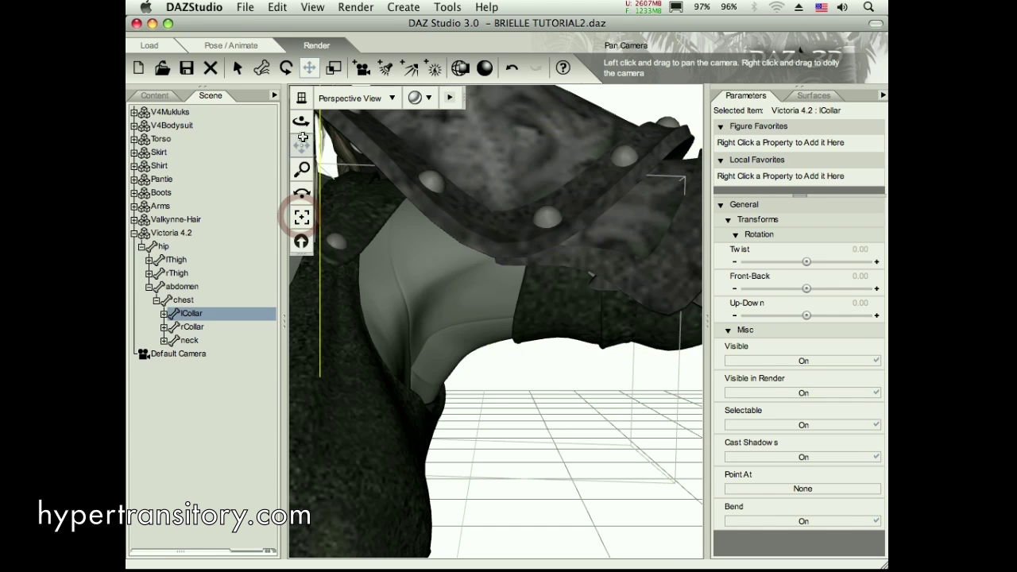
{"action": "left_click_drag", "start_coordinate": [301, 121], "coordinate": [262, 143]}
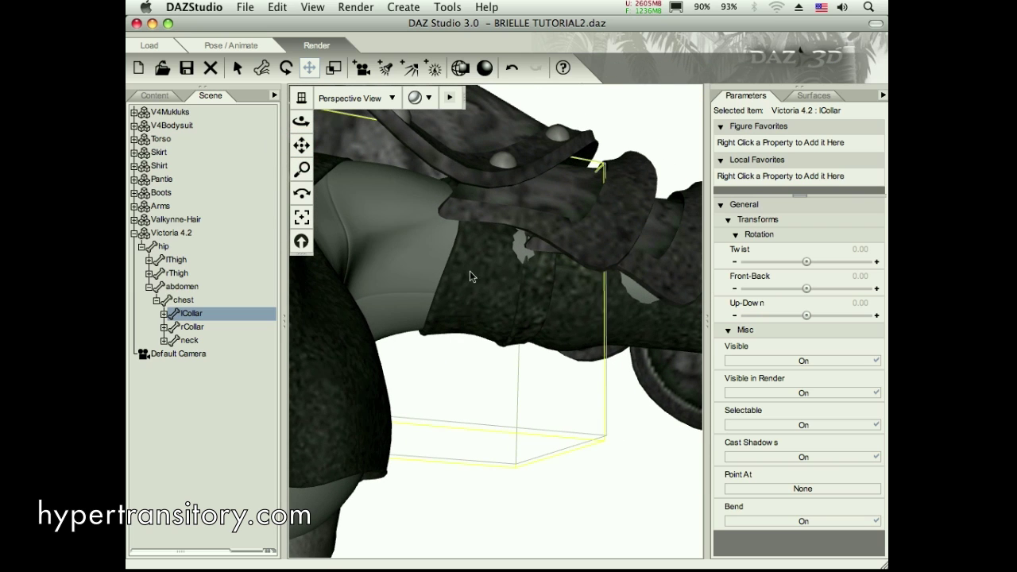
{"action": "left_click", "coordinate": [151, 206]}
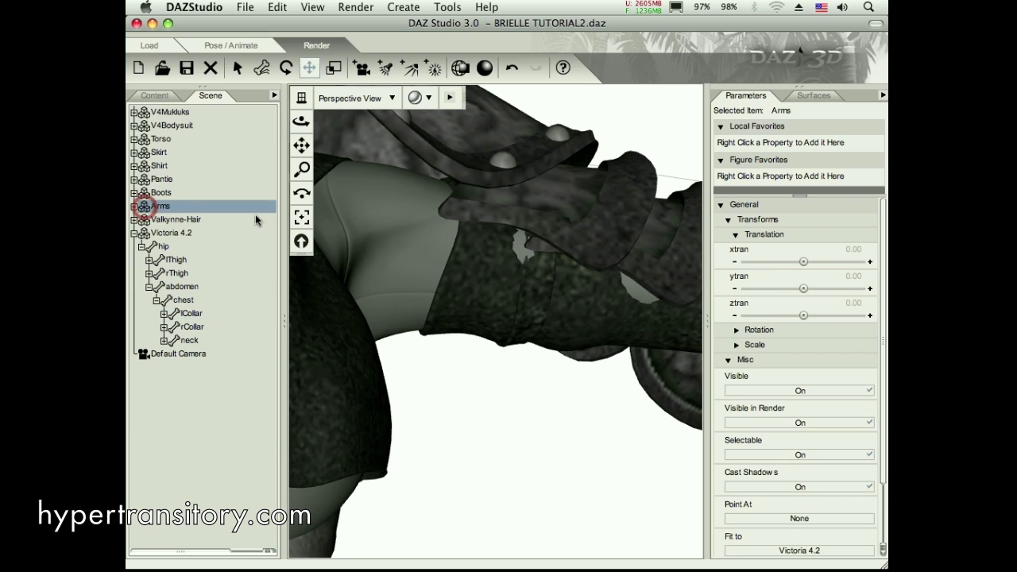
{"action": "left_click", "coordinate": [735, 345]}
{"action": "left_click_drag", "start_coordinate": [804, 372], "coordinate": [819, 372]}
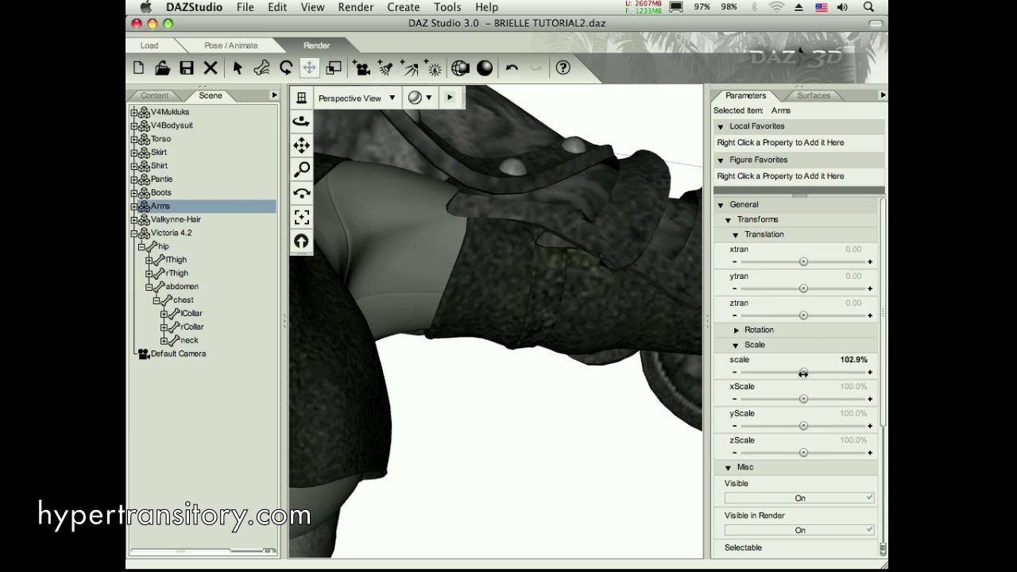
{"action": "left_click", "coordinate": [301, 242]}
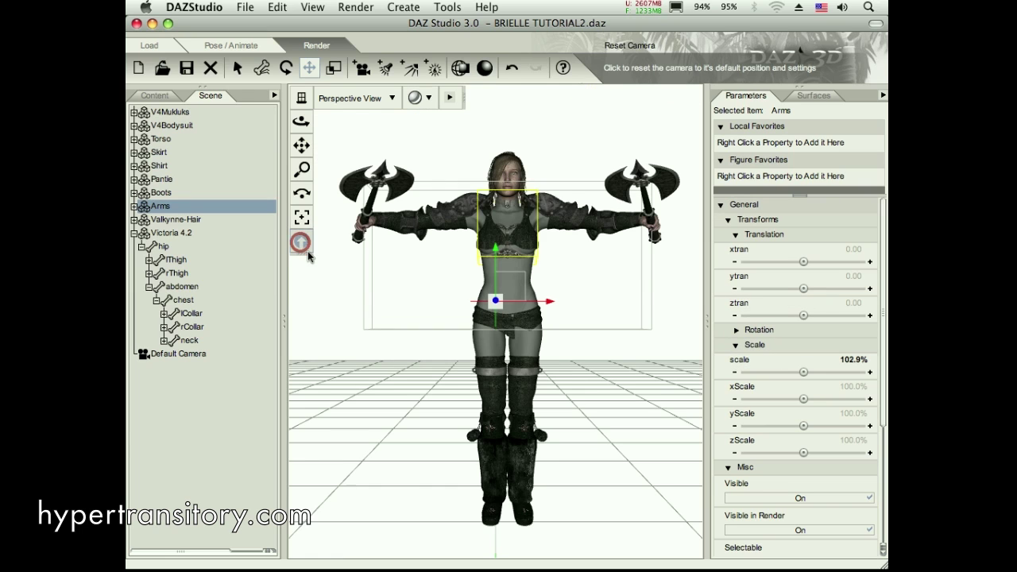
{"action": "left_click", "coordinate": [582, 125]}
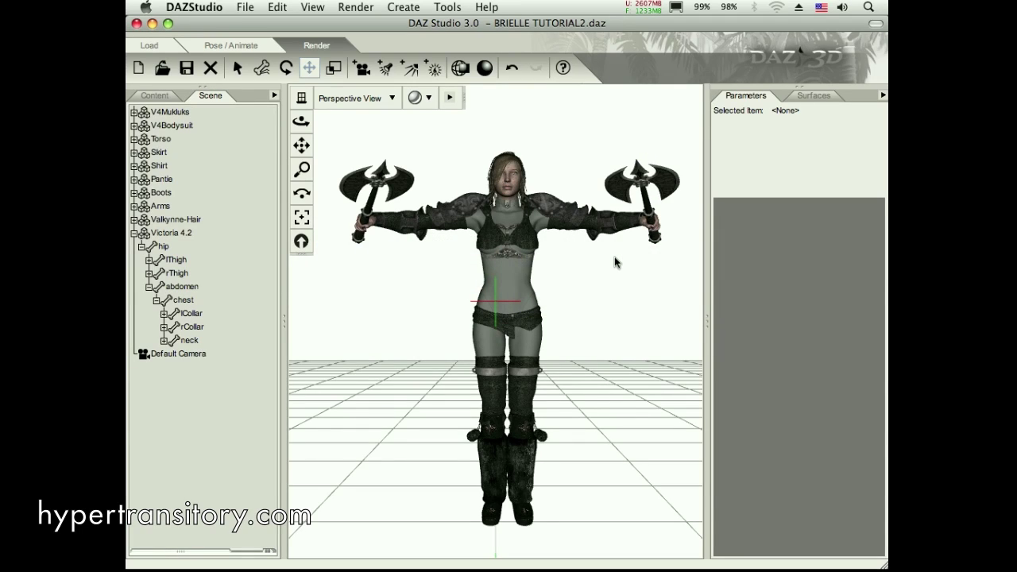
- Review the general render settings and the available render styles, then leave them without applying changes
{"action": "left_click", "coordinate": [356, 8]}
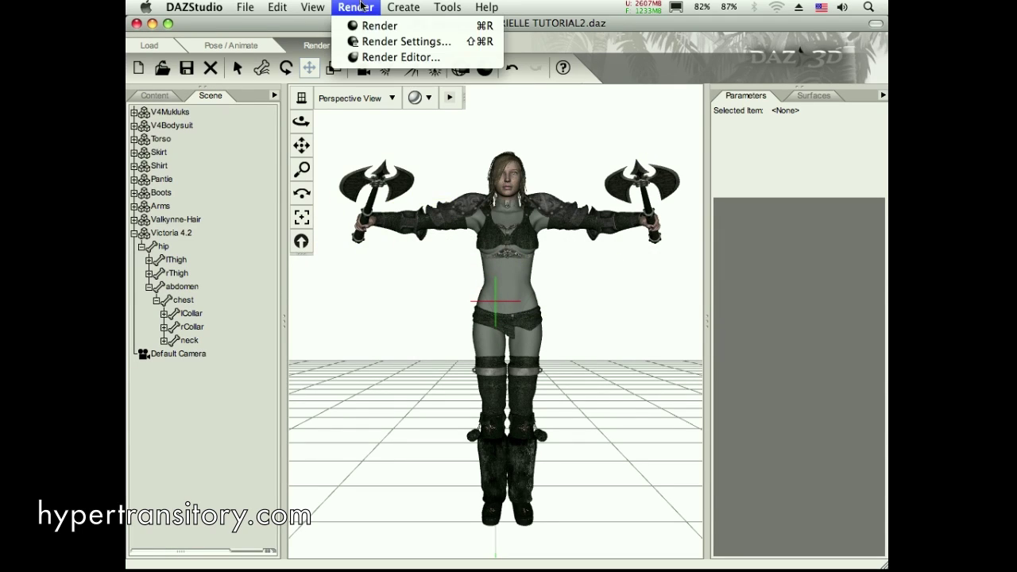
{"action": "left_click", "coordinate": [365, 42]}
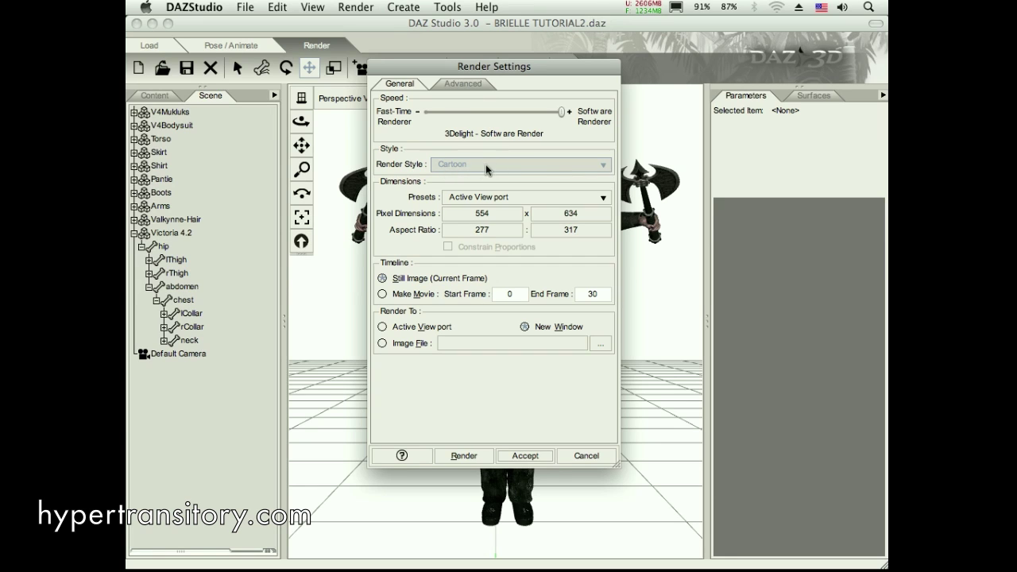
{"action": "left_click", "coordinate": [583, 459]}
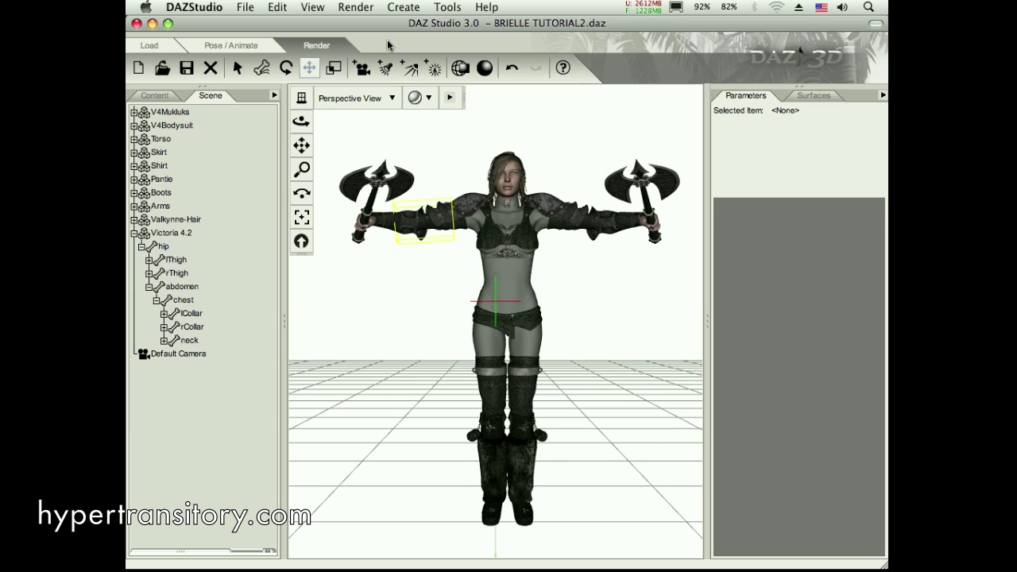
{"action": "left_click", "coordinate": [356, 7]}
{"action": "left_click", "coordinate": [389, 39]}
{"action": "left_click", "coordinate": [507, 160]}
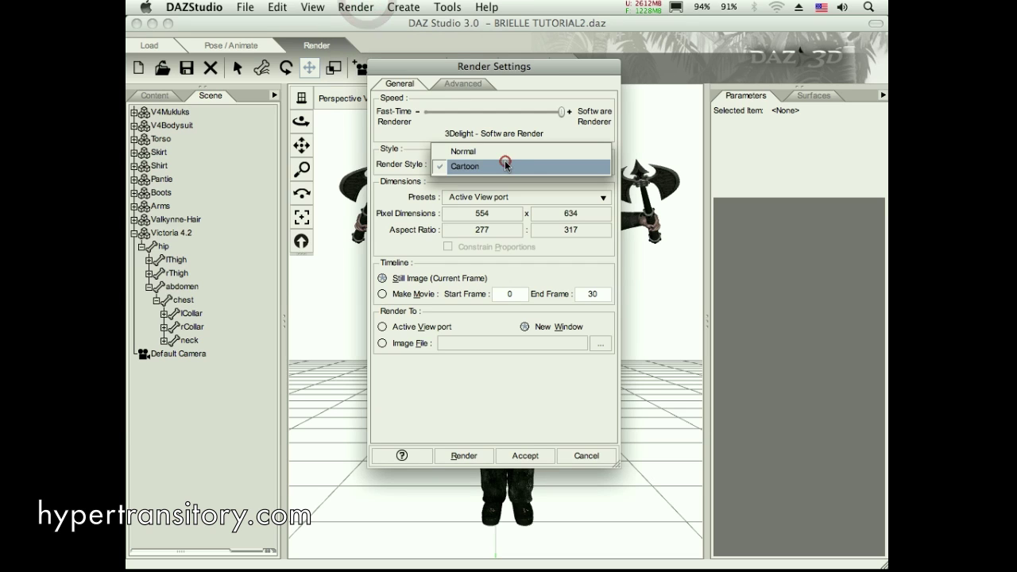
{"action": "left_click", "coordinate": [586, 456]}
{"action": "left_click", "coordinate": [584, 456]}
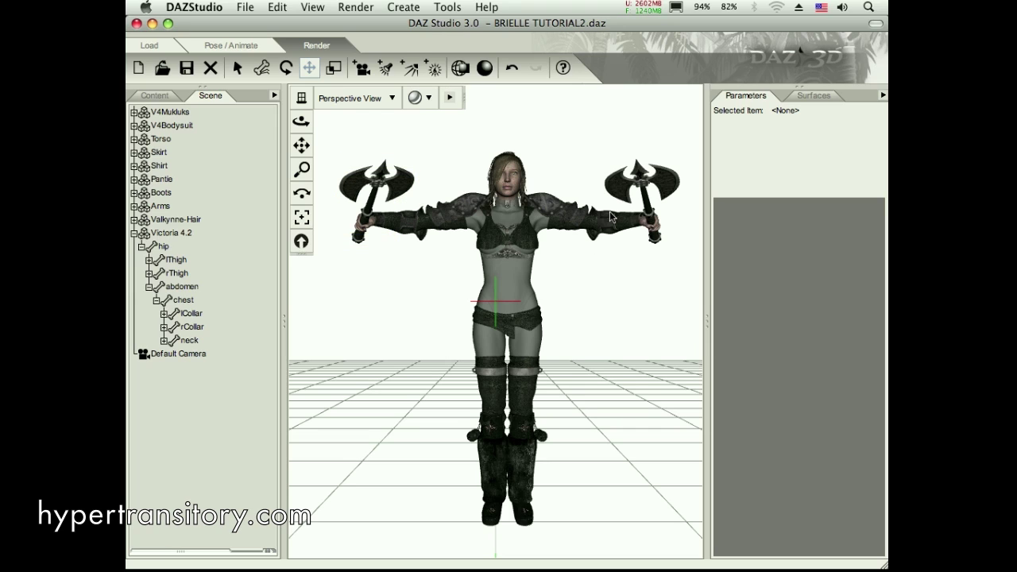
- Examine the advanced diffuse, specular and ambient surface settings of all the Arms materials
{"action": "left_click", "coordinate": [815, 96]}
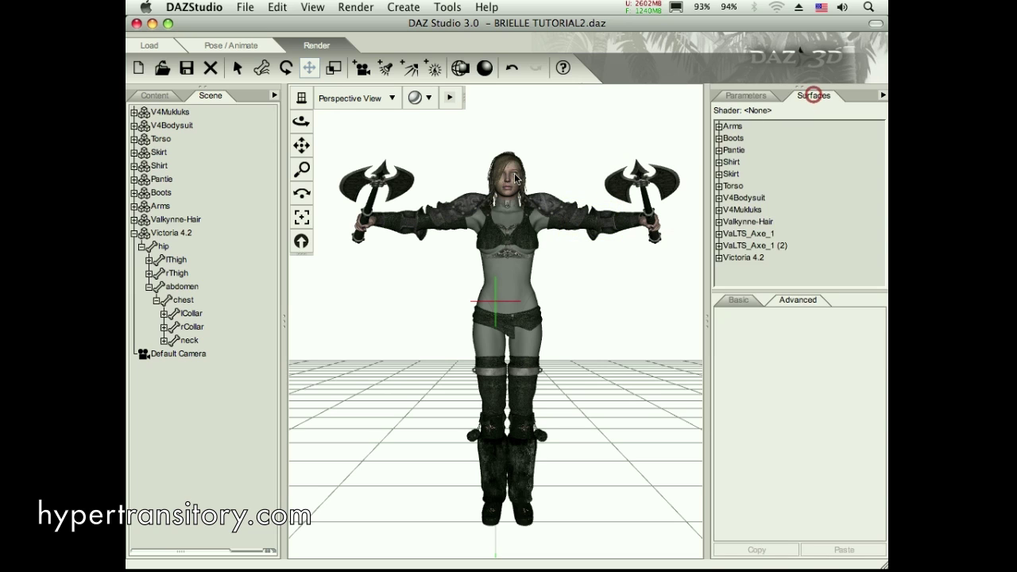
{"action": "double_click", "coordinate": [732, 126]}
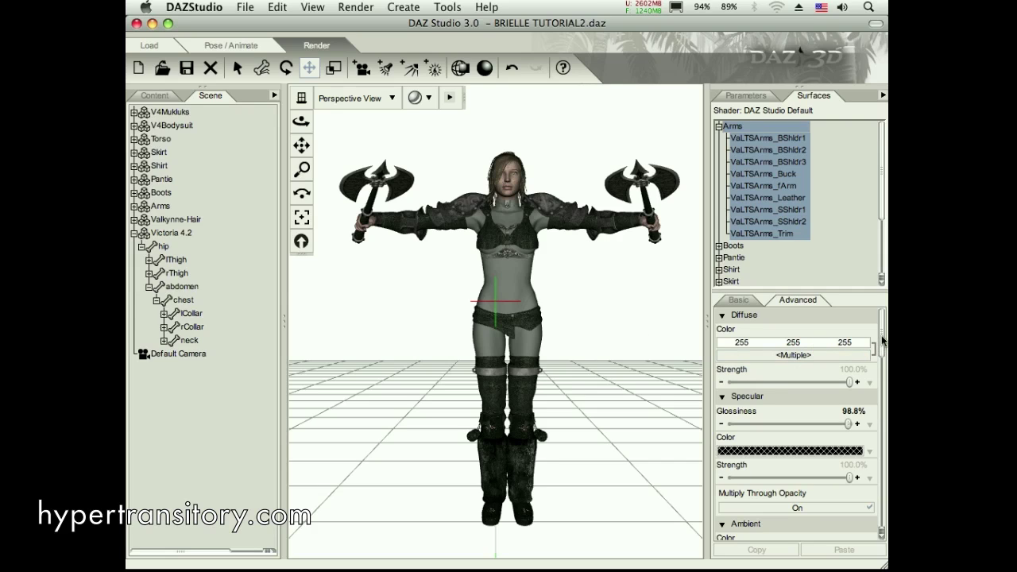
{"action": "scroll", "coordinate": [882, 340], "scroll_direction": "down", "scroll_amount": 2}
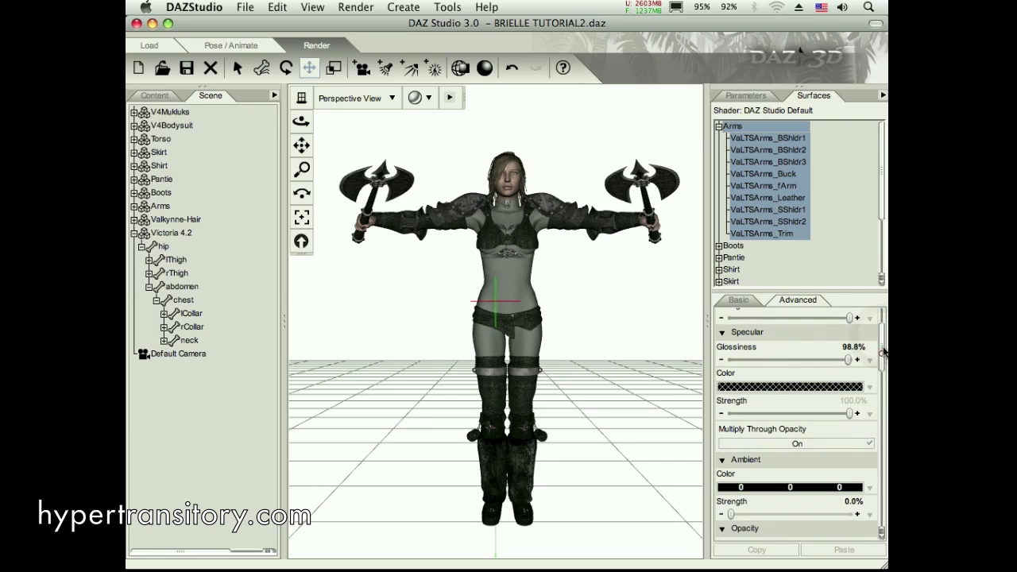
{"action": "scroll", "coordinate": [882, 352], "scroll_direction": "up", "scroll_amount": 2}
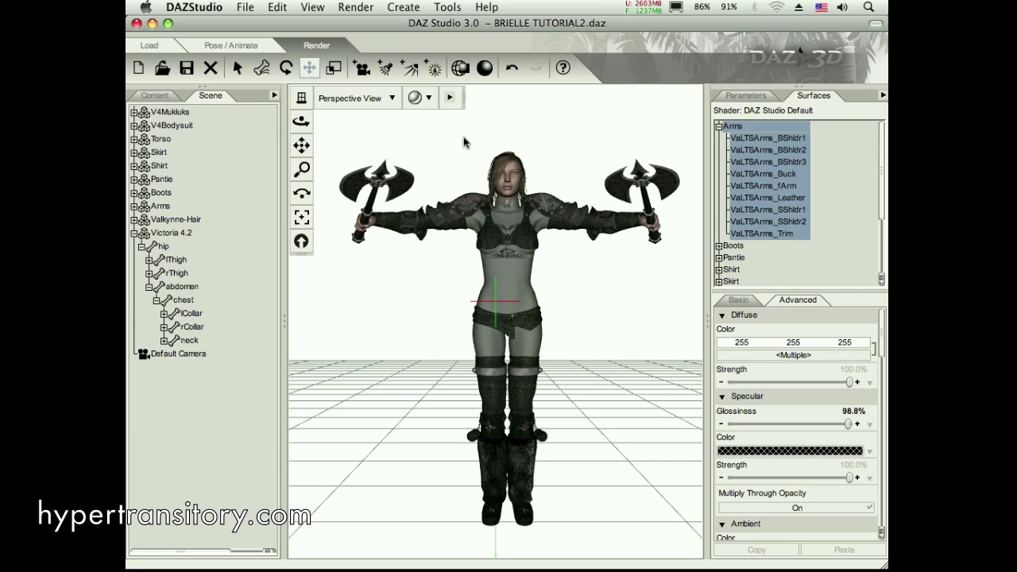
- Create a distant light with the default name and move it beside the figure, slightly below hip height under the axe
{"action": "left_click", "coordinate": [410, 69]}
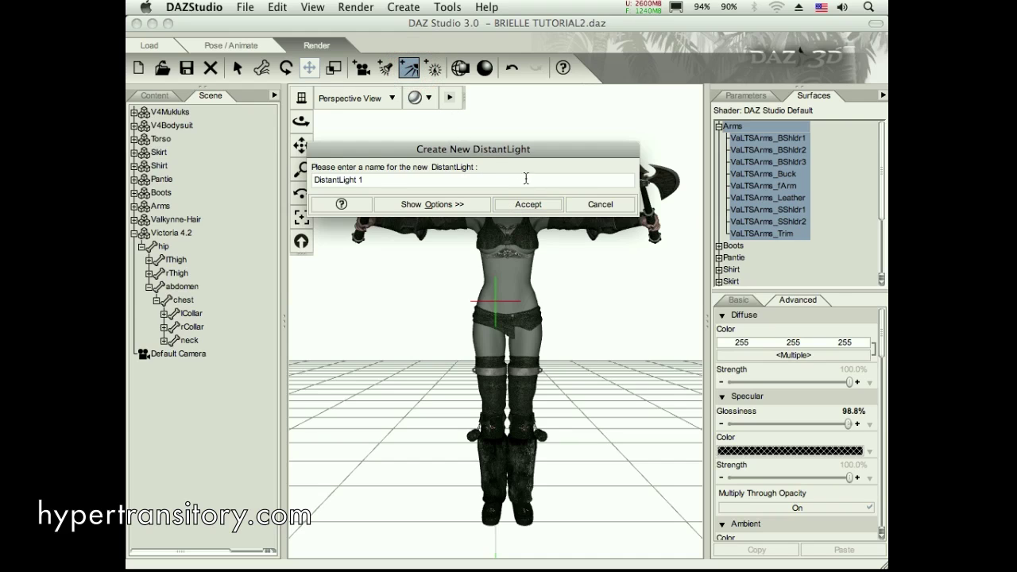
{"action": "left_click", "coordinate": [529, 205]}
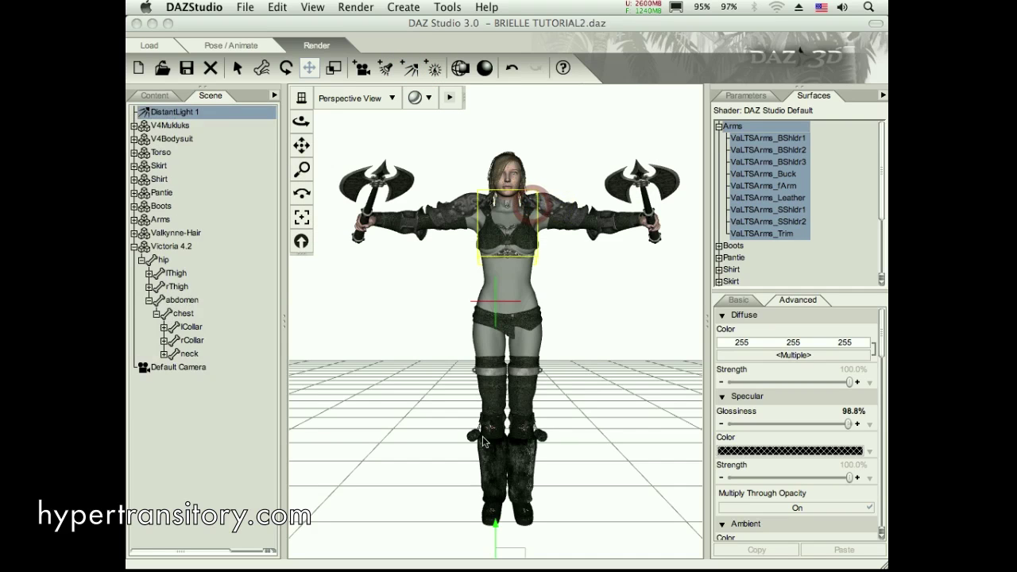
{"action": "left_click_drag", "start_coordinate": [494, 518], "coordinate": [365, 283]}
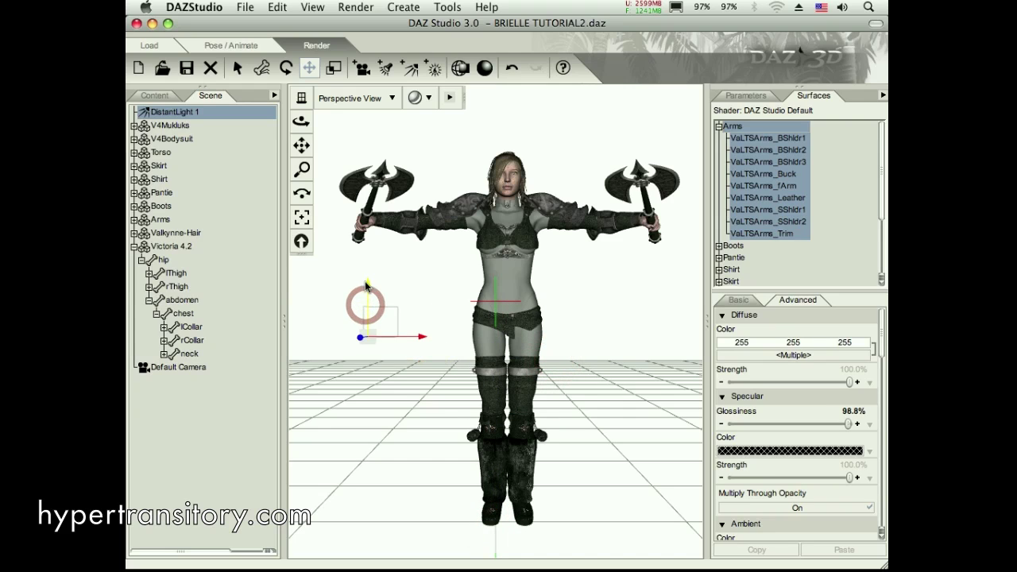
- Set the viewport background to a very pale green using the color wheel
{"action": "left_click", "coordinate": [449, 97]}
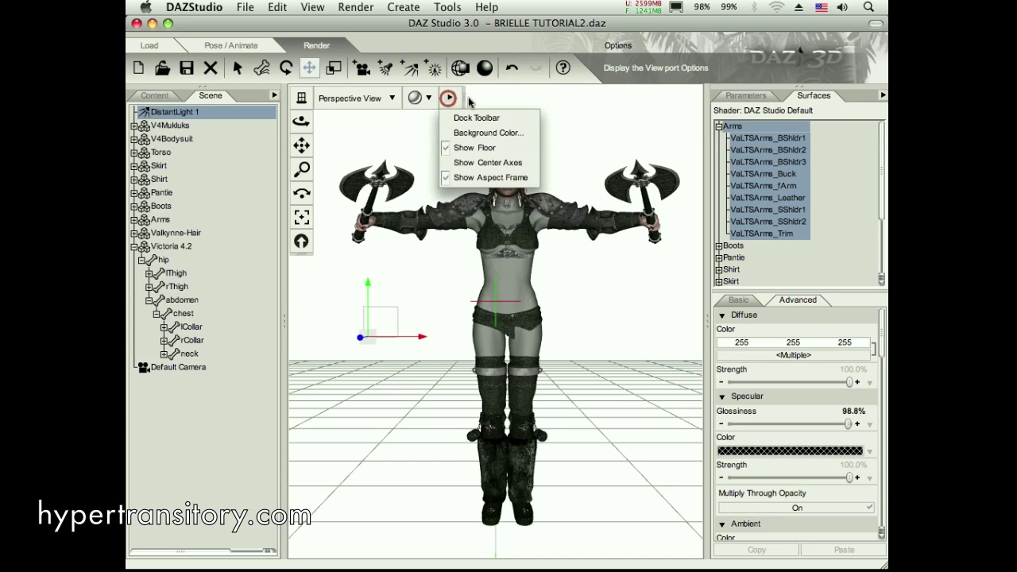
{"action": "left_click", "coordinate": [495, 133]}
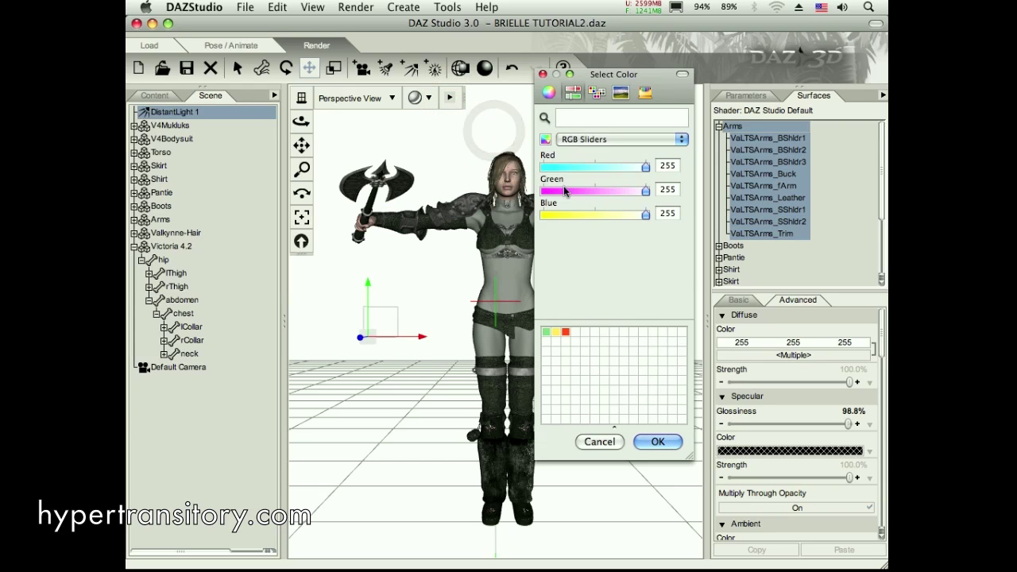
{"action": "left_click", "coordinate": [548, 92]}
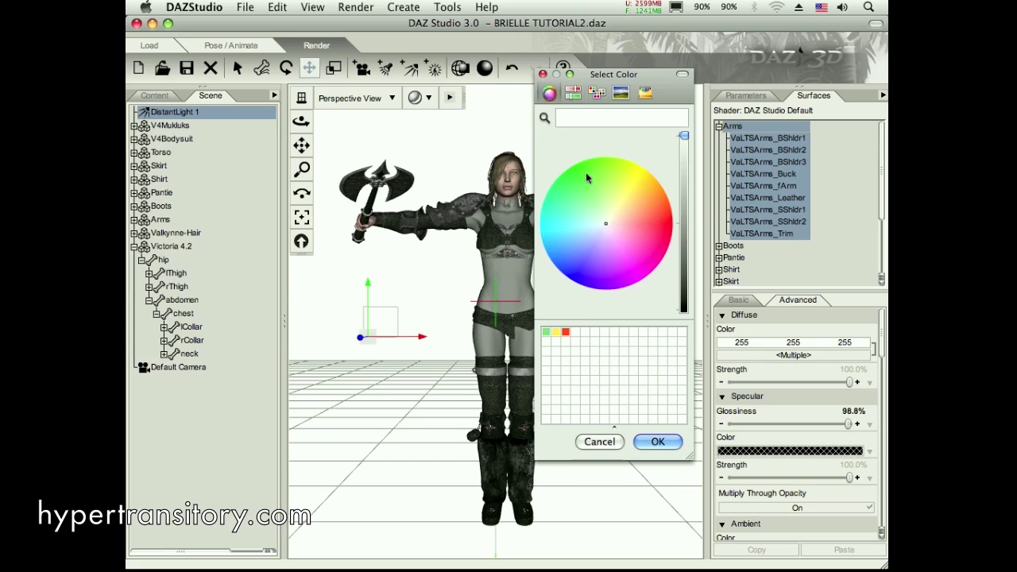
{"action": "left_click", "coordinate": [601, 221]}
{"action": "left_click", "coordinate": [656, 442]}
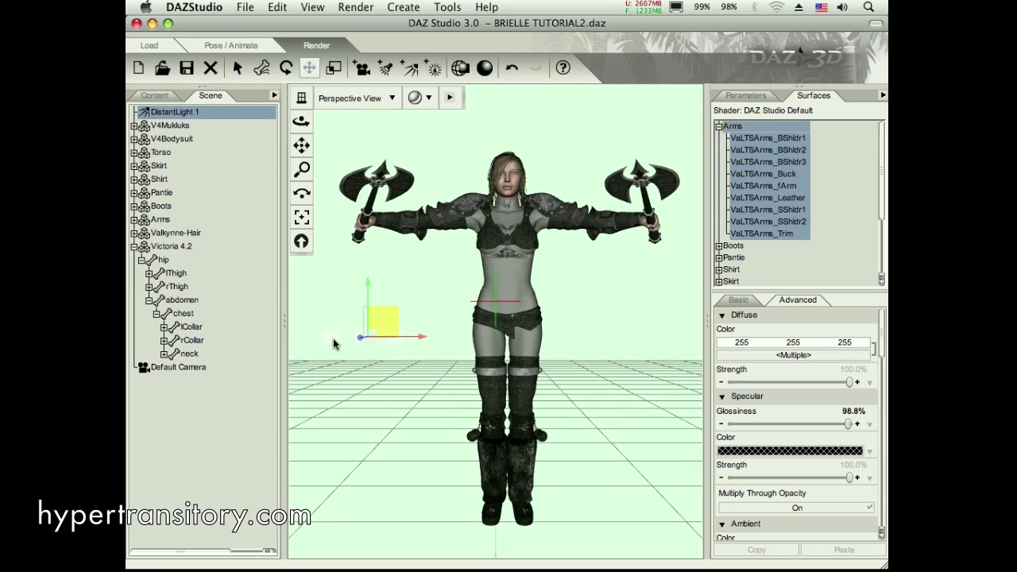
- Darken the pale green viewport background slightly by lowering its brightness
{"action": "left_click", "coordinate": [450, 97]}
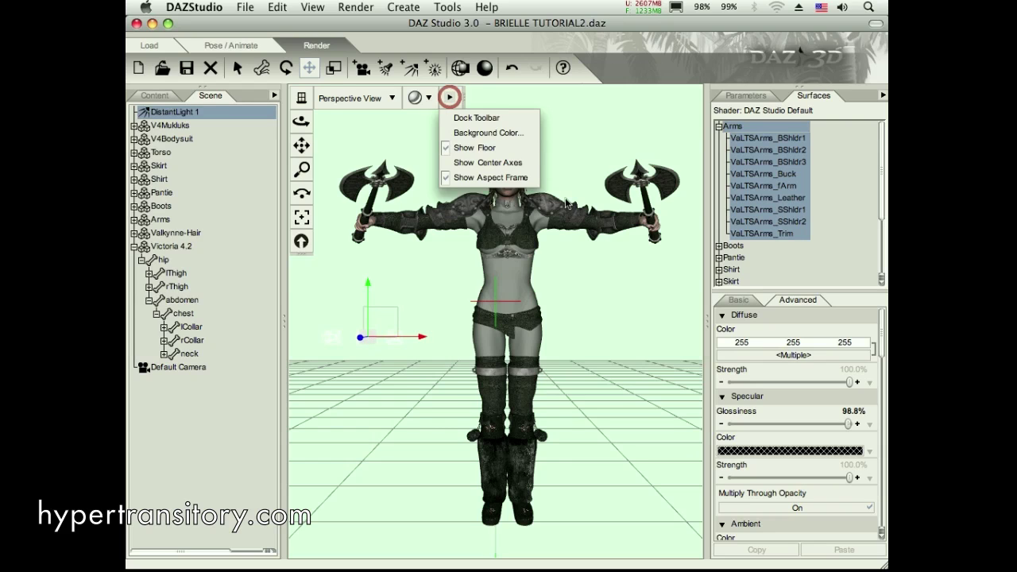
{"action": "left_click", "coordinate": [495, 136]}
{"action": "left_click", "coordinate": [684, 139]}
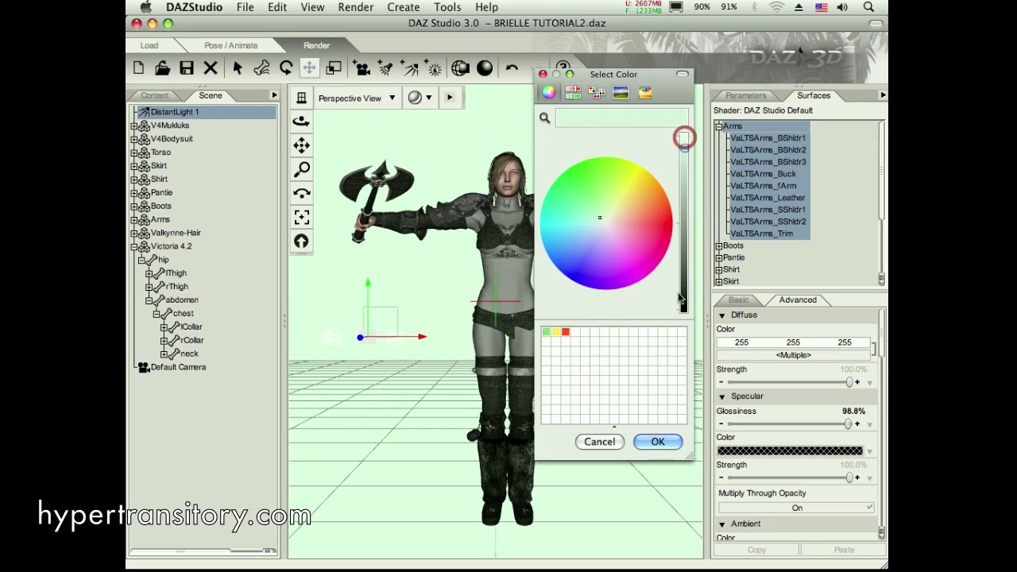
{"action": "left_click", "coordinate": [664, 443]}
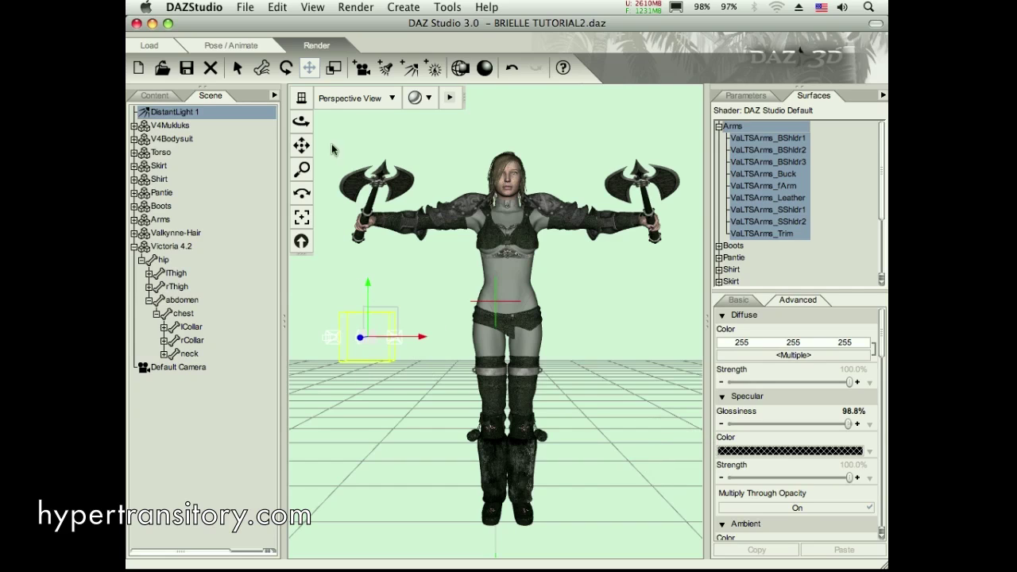
{"action": "left_click", "coordinate": [286, 67]}
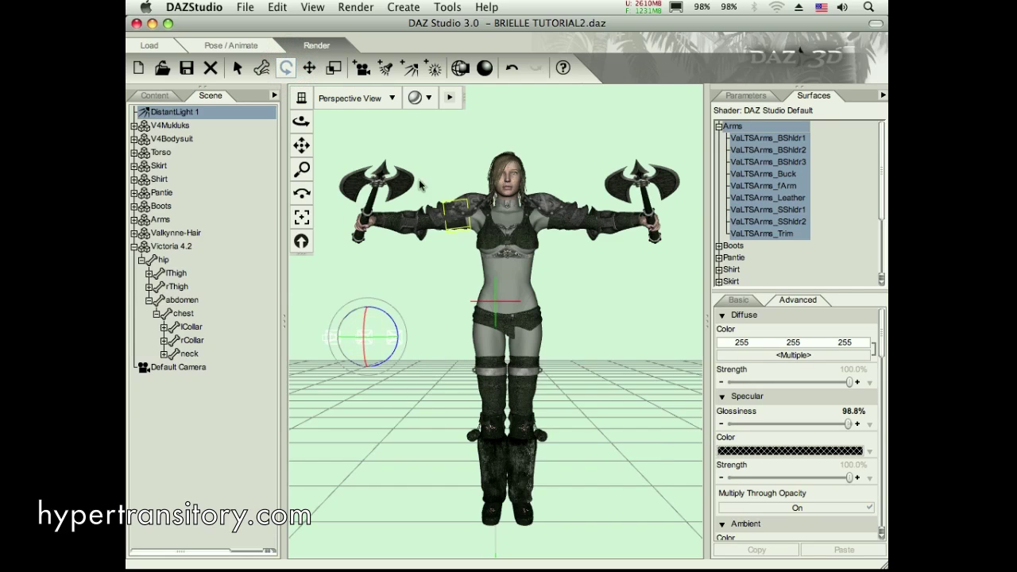
{"action": "left_click_drag", "start_coordinate": [301, 121], "coordinate": [424, 310]}
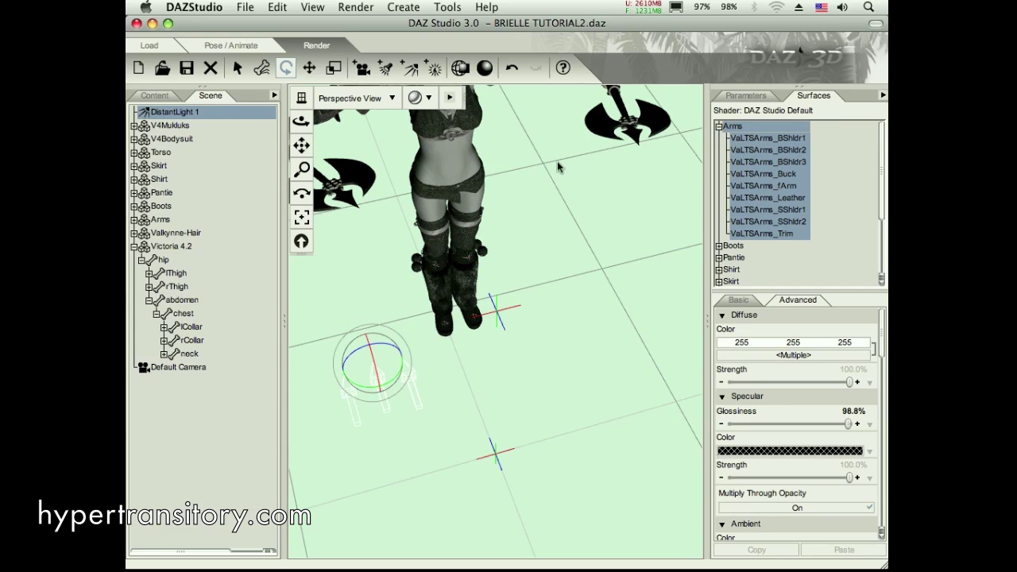
{"action": "left_click", "coordinate": [302, 241]}
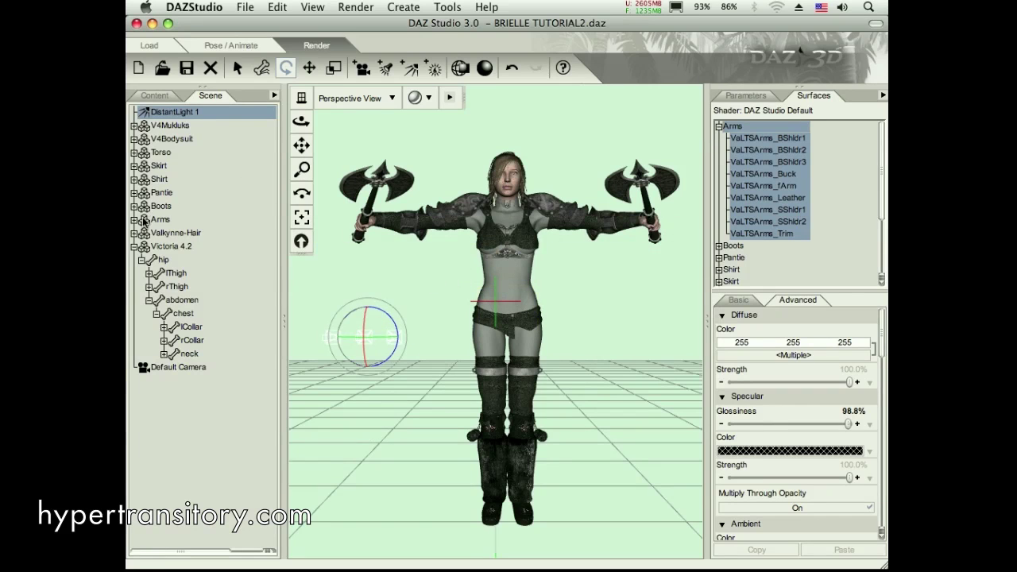
- Apply the 1-Matte Suits material from the MATs V4BodySuit folder of DAZ's Victoria 4 poses to the V4Bodysuit
{"action": "left_click", "coordinate": [133, 247]}
{"action": "left_click", "coordinate": [143, 139]}
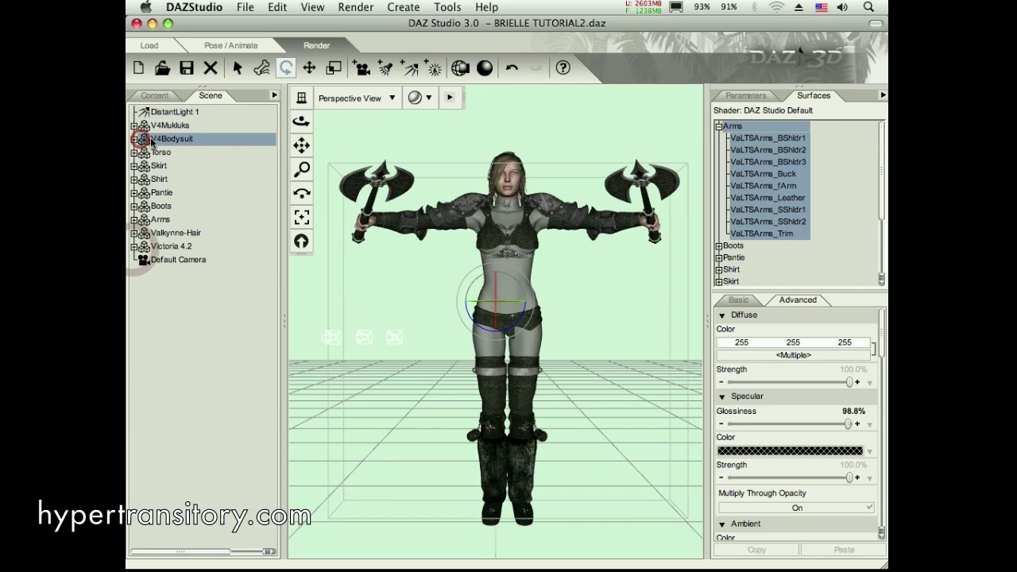
{"action": "left_click", "coordinate": [308, 67]}
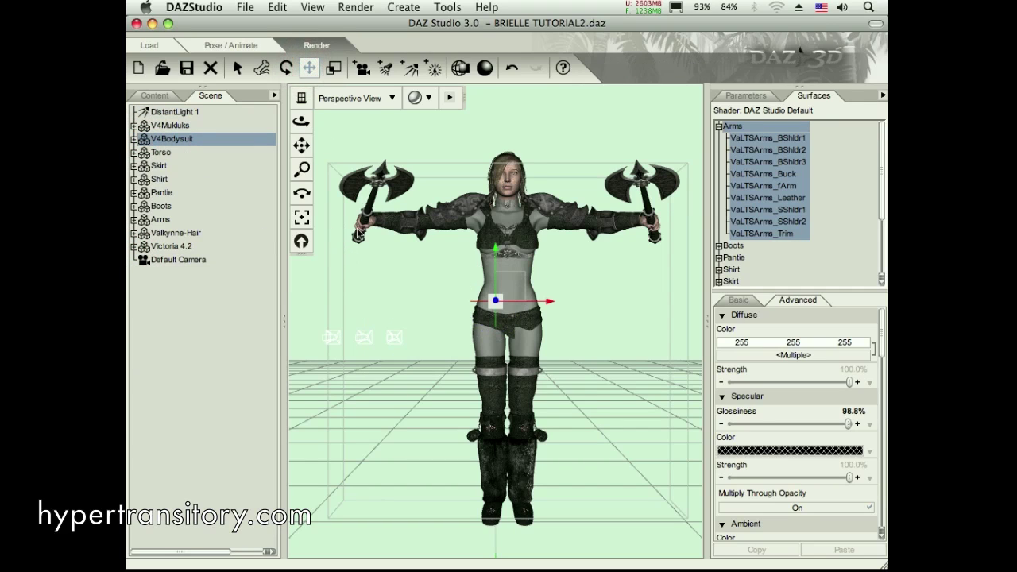
{"action": "left_click", "coordinate": [163, 96]}
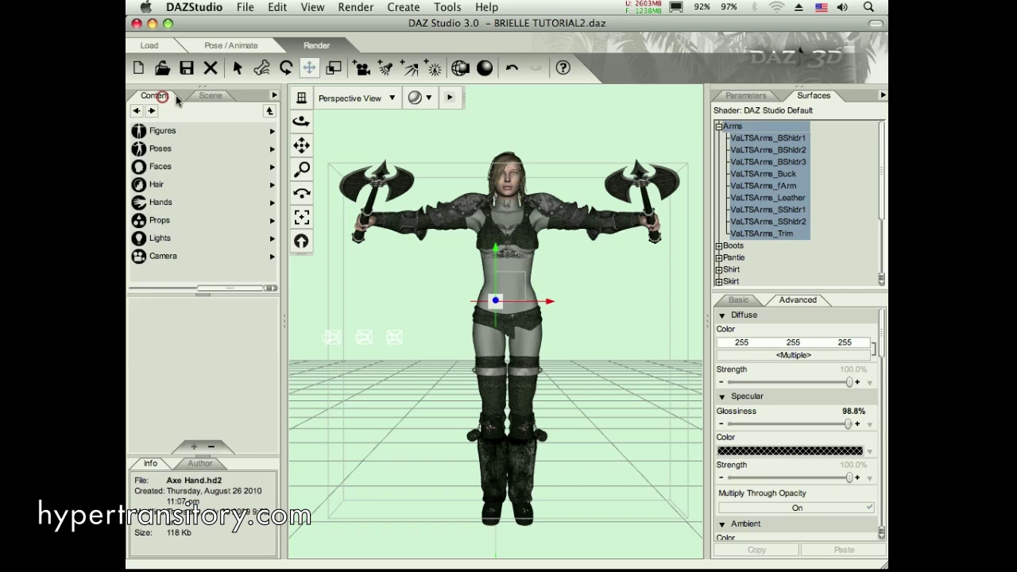
{"action": "left_click", "coordinate": [161, 149]}
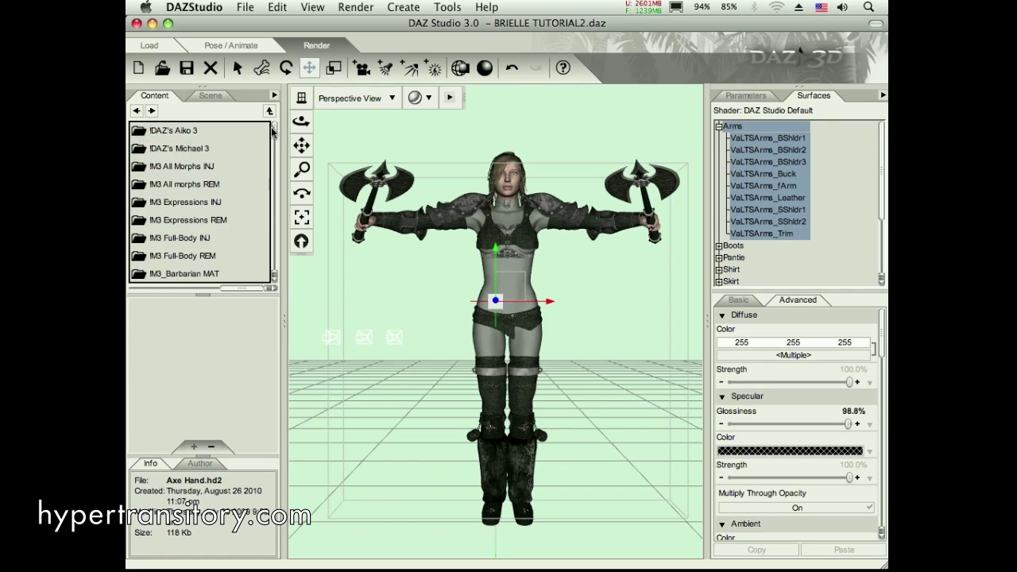
{"action": "left_click_drag", "start_coordinate": [271, 127], "coordinate": [273, 163]}
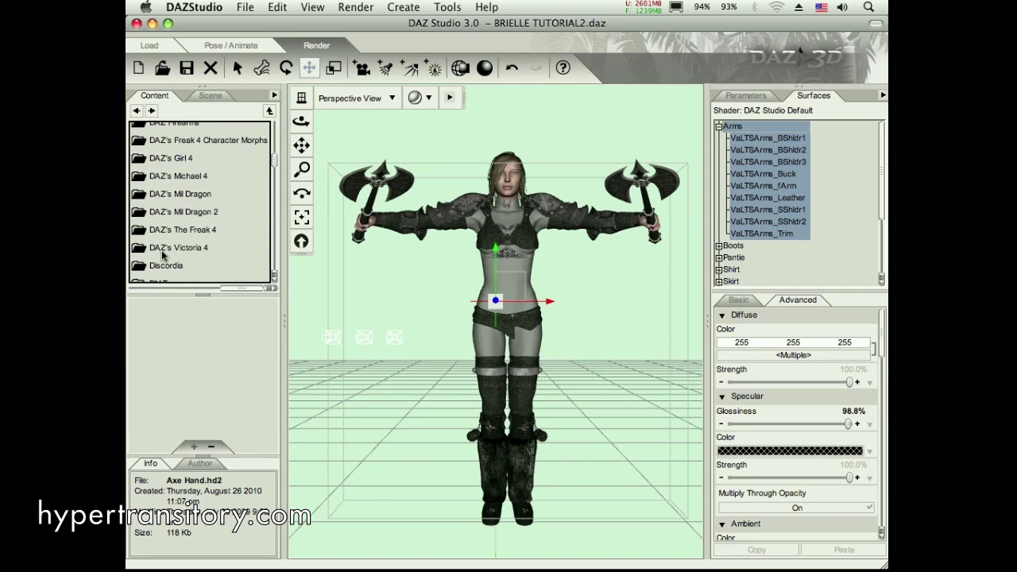
{"action": "left_click", "coordinate": [188, 248]}
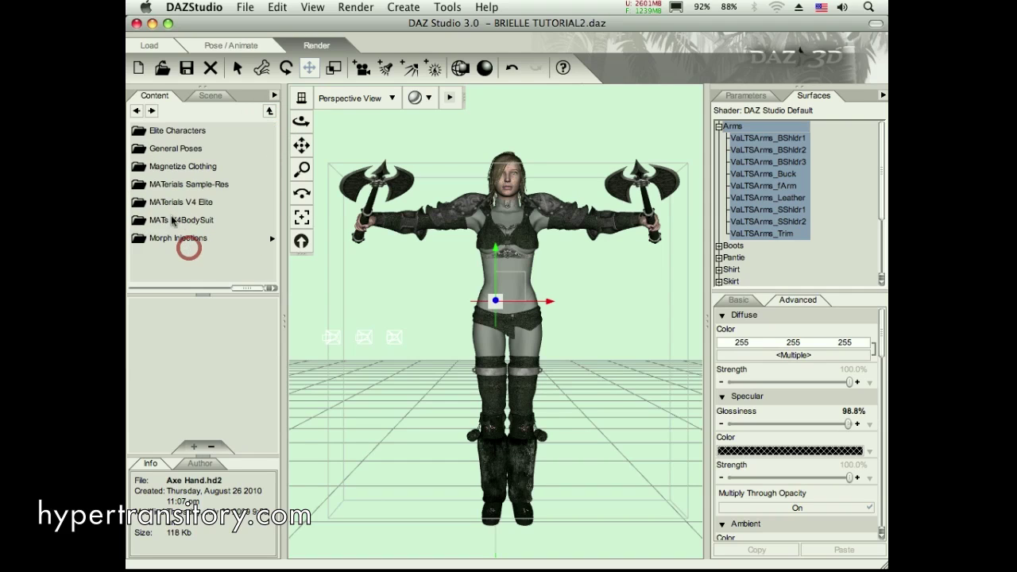
{"action": "left_click", "coordinate": [198, 223]}
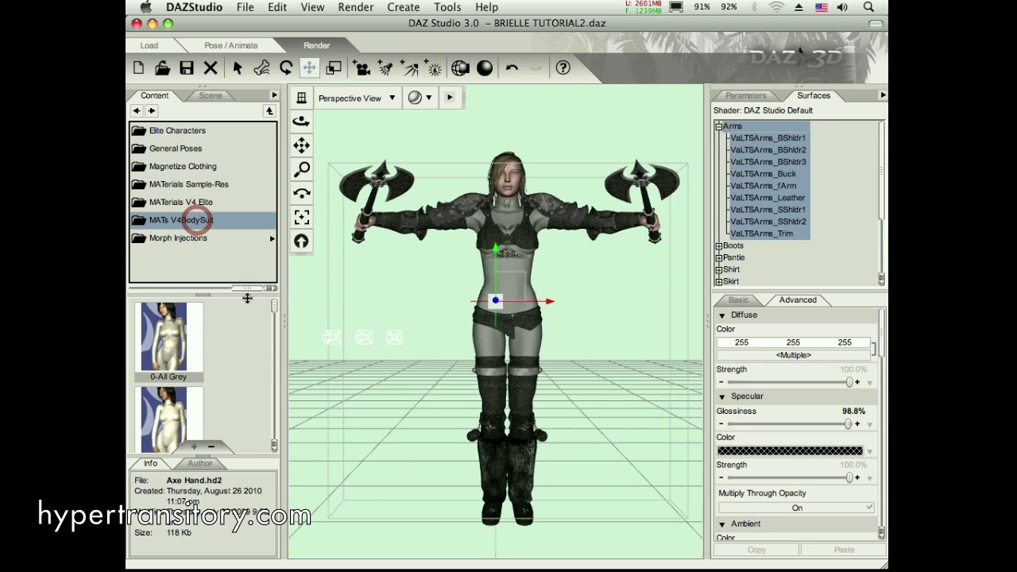
{"action": "left_click_drag", "start_coordinate": [274, 306], "coordinate": [271, 315]}
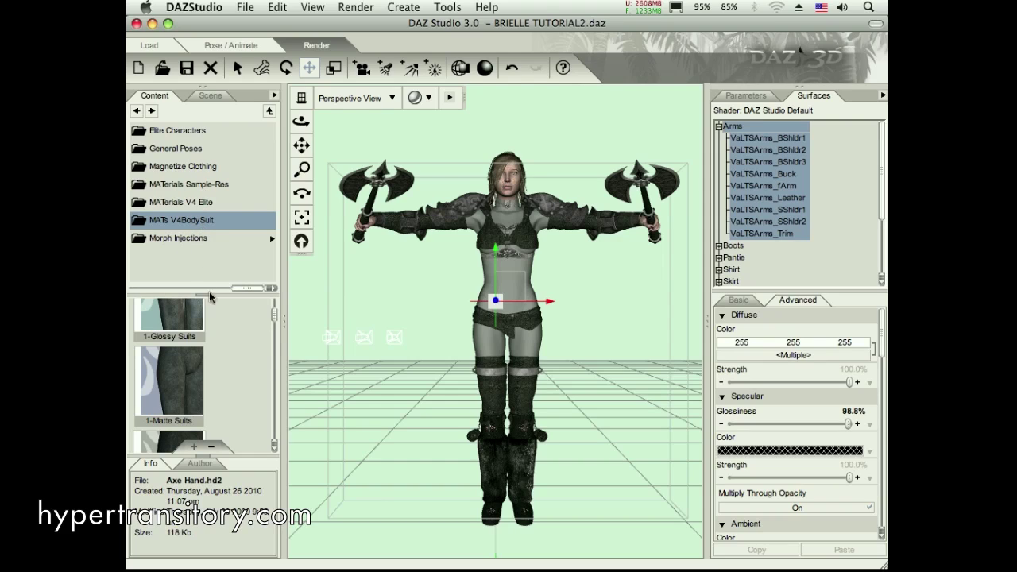
{"action": "double_click", "coordinate": [174, 385]}
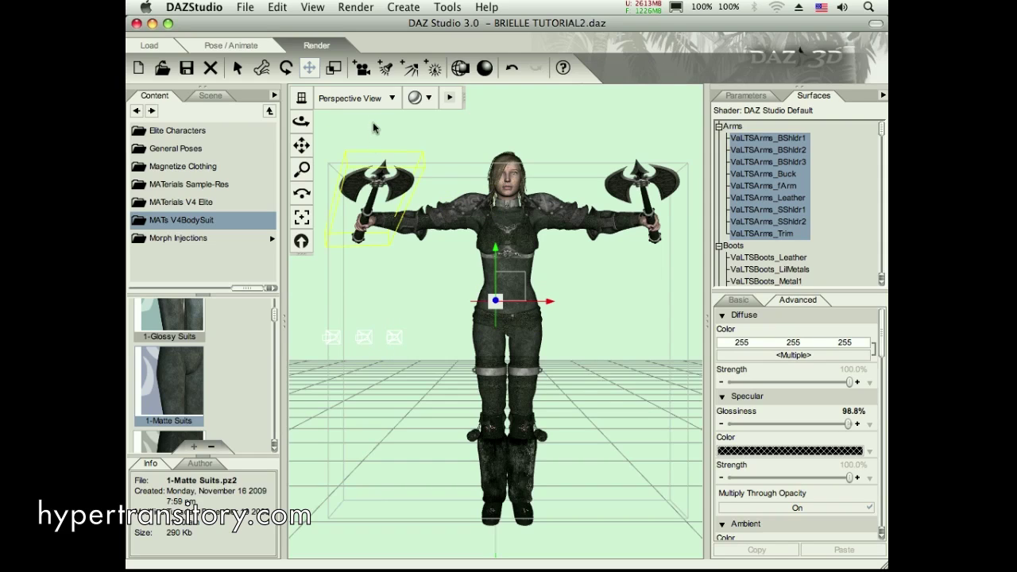
{"action": "left_click", "coordinate": [442, 135]}
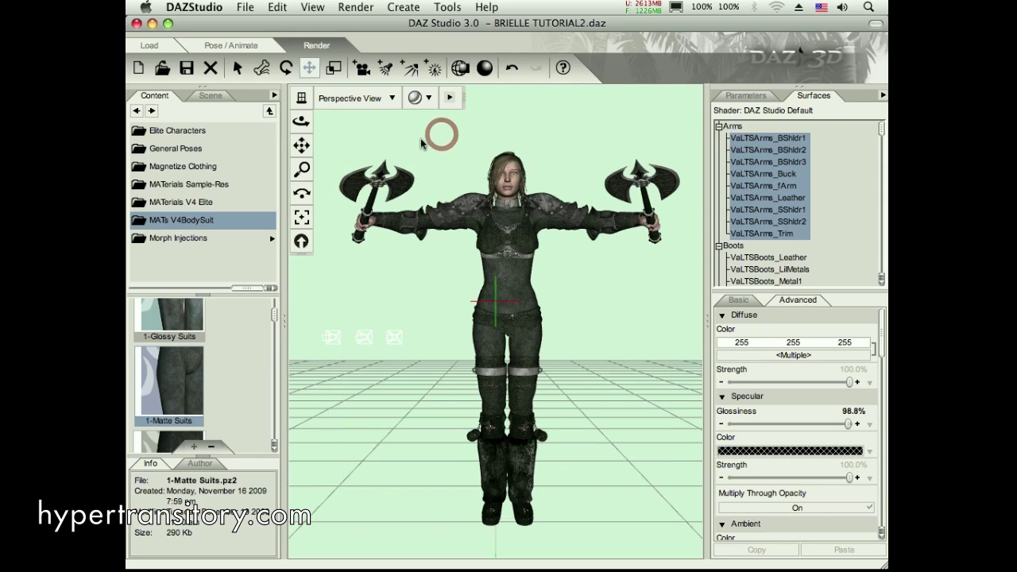
- Collapse the surface list and set diffuse strength, glossiness and specular strength to 0% for all V4Bodysuit surfaces
{"action": "left_click", "coordinate": [211, 95]}
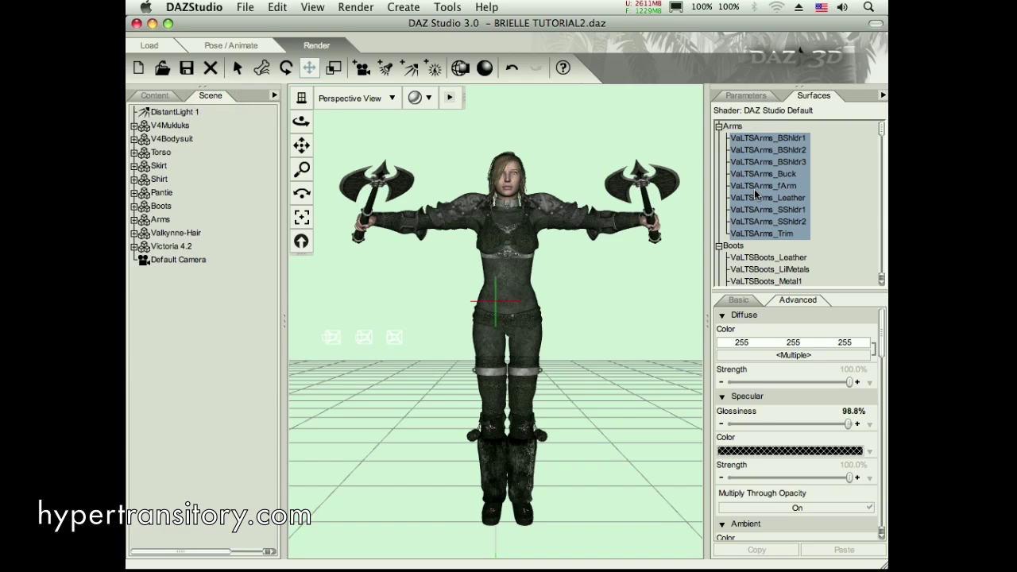
{"action": "left_click", "coordinate": [882, 94]}
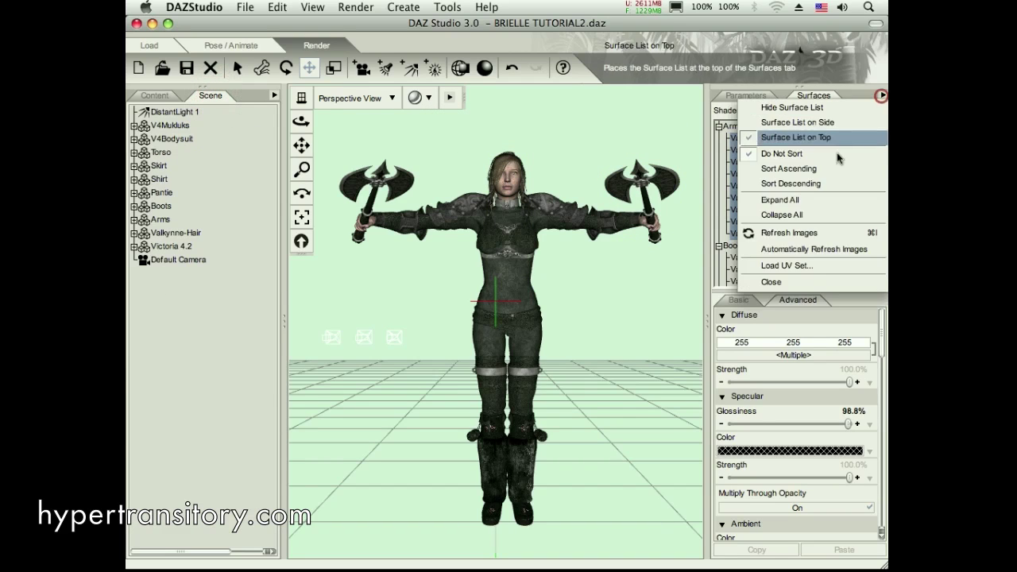
{"action": "left_click", "coordinate": [819, 213]}
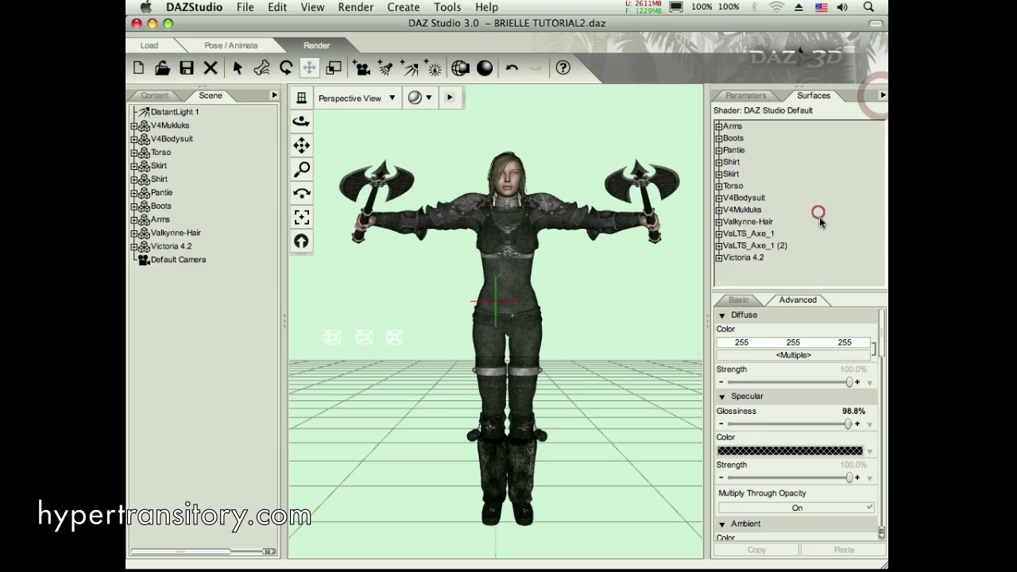
{"action": "double_click", "coordinate": [749, 200]}
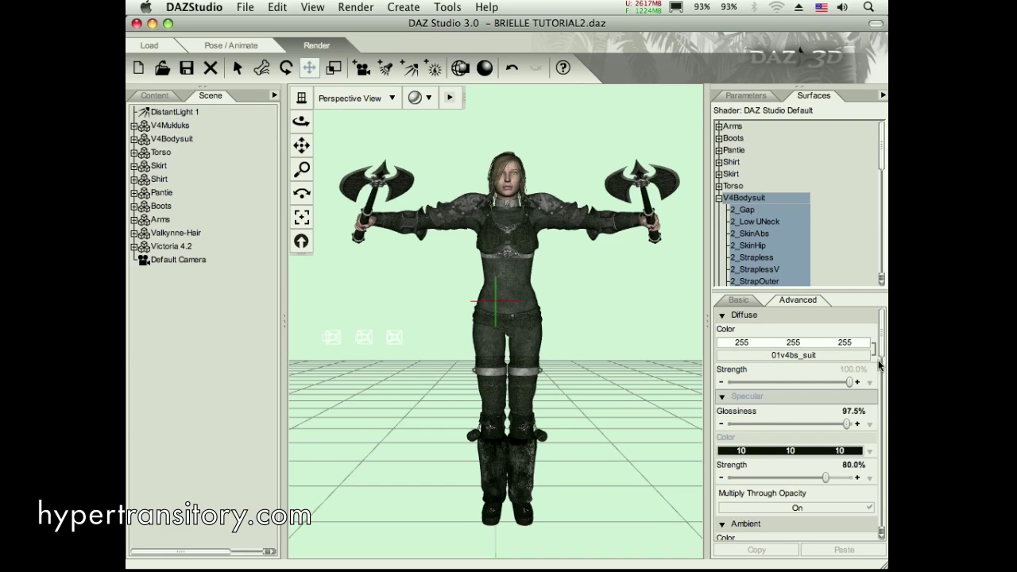
{"action": "left_click_drag", "start_coordinate": [848, 384], "coordinate": [663, 373]}
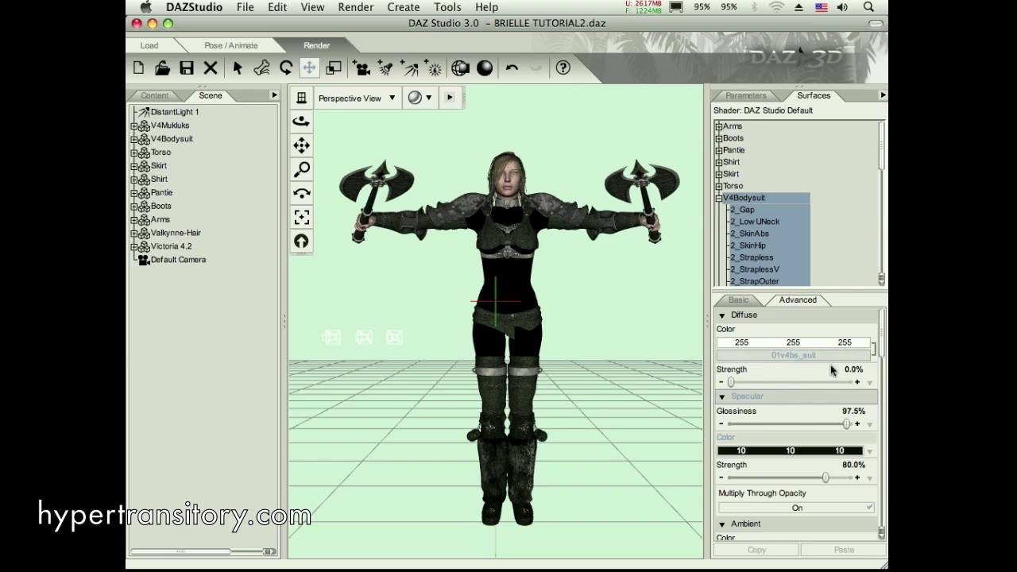
{"action": "left_click_drag", "start_coordinate": [844, 425], "coordinate": [690, 409]}
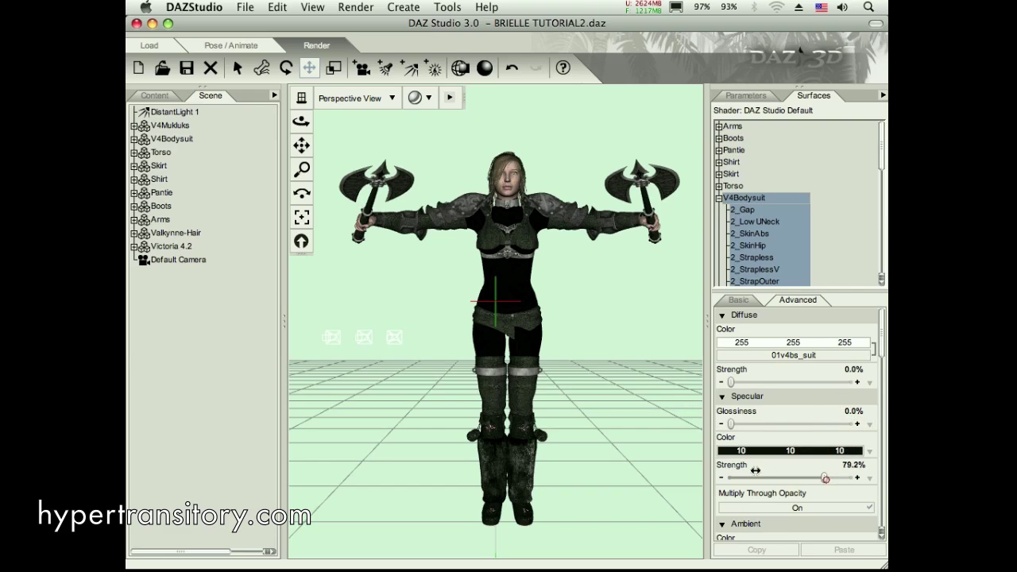
{"action": "left_click_drag", "start_coordinate": [824, 478], "coordinate": [730, 477]}
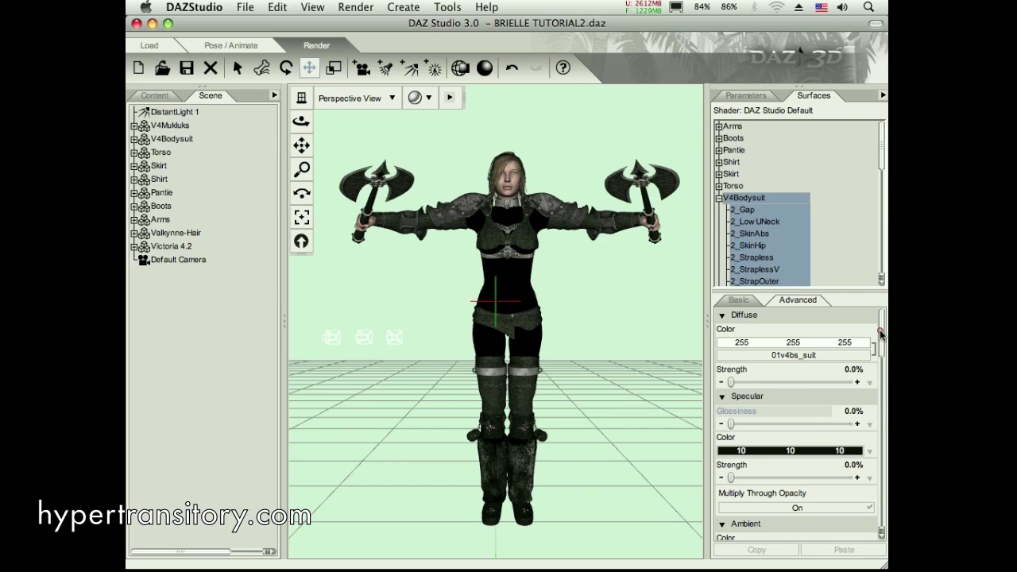
- Assign the 01v4bs_suit image map to the ambient color of the V4Bodysuit surfaces
{"action": "scroll", "coordinate": [880, 334], "scroll_direction": "down", "scroll_amount": 5}
{"action": "scroll", "coordinate": [881, 334], "scroll_direction": "up", "scroll_amount": 3}
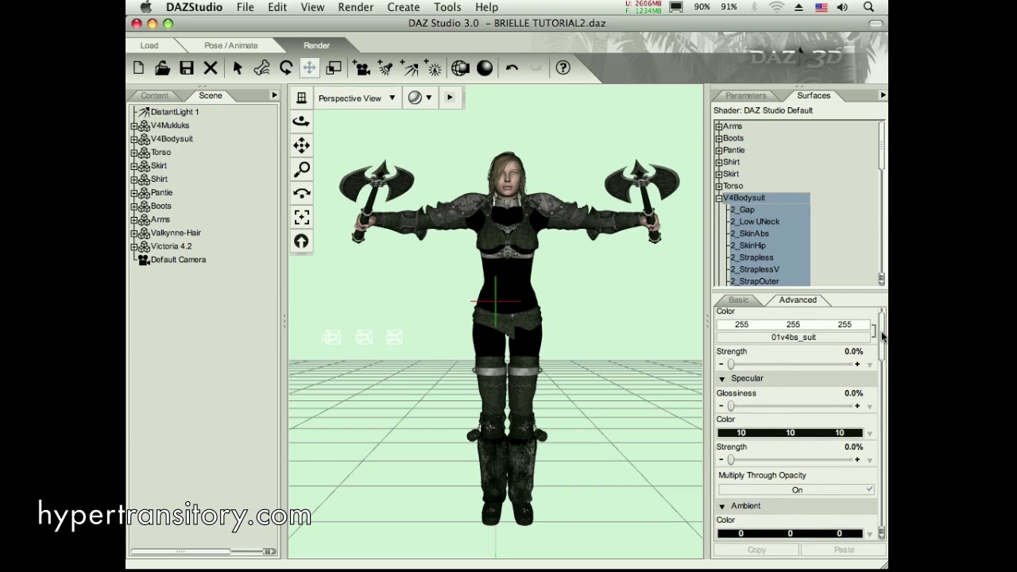
{"action": "scroll", "coordinate": [882, 336], "scroll_direction": "up", "scroll_amount": 1}
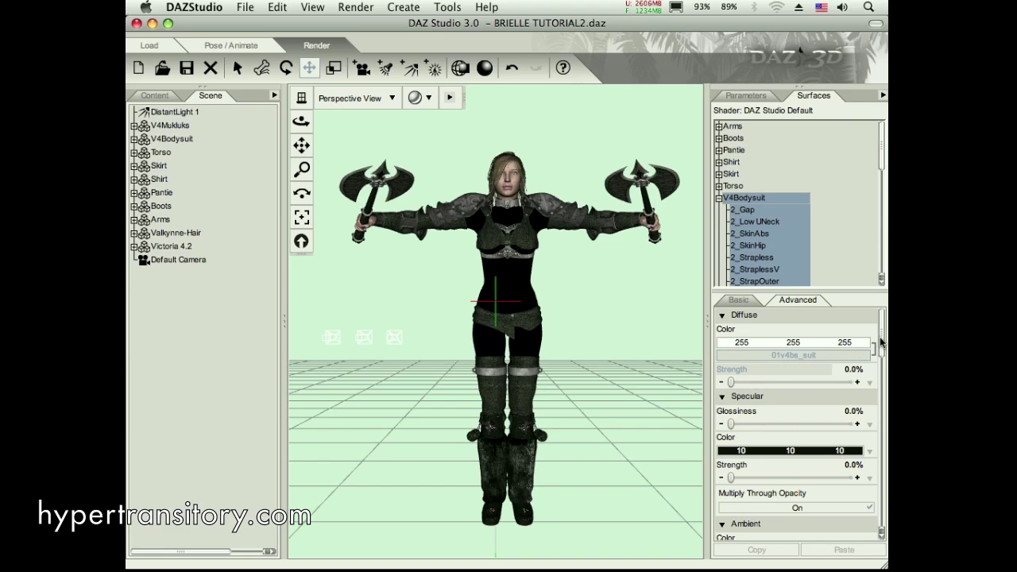
{"action": "left_click_drag", "start_coordinate": [880, 337], "coordinate": [884, 346]}
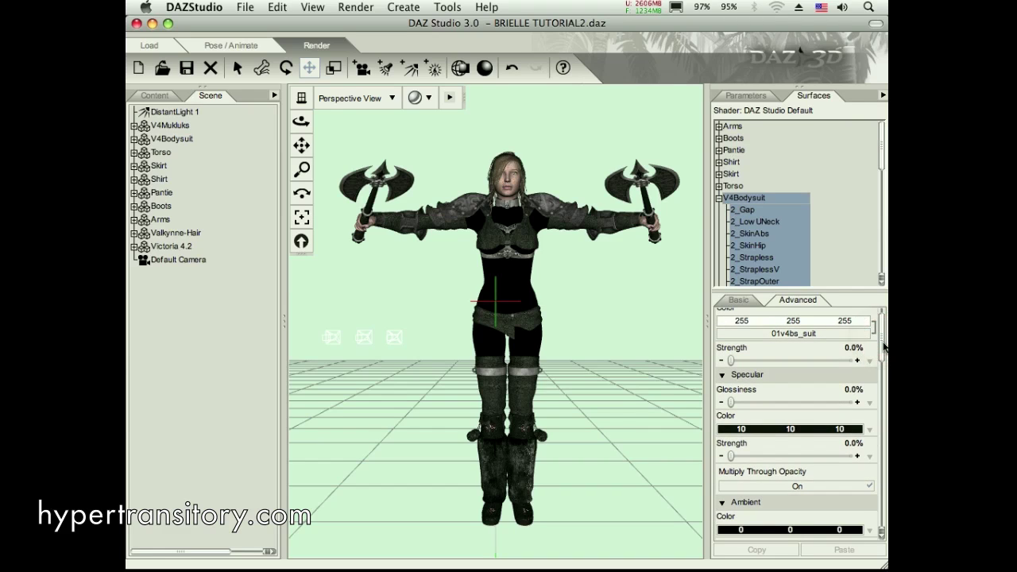
{"action": "left_click_drag", "start_coordinate": [883, 347], "coordinate": [883, 358]}
{"action": "left_click", "coordinate": [870, 486]}
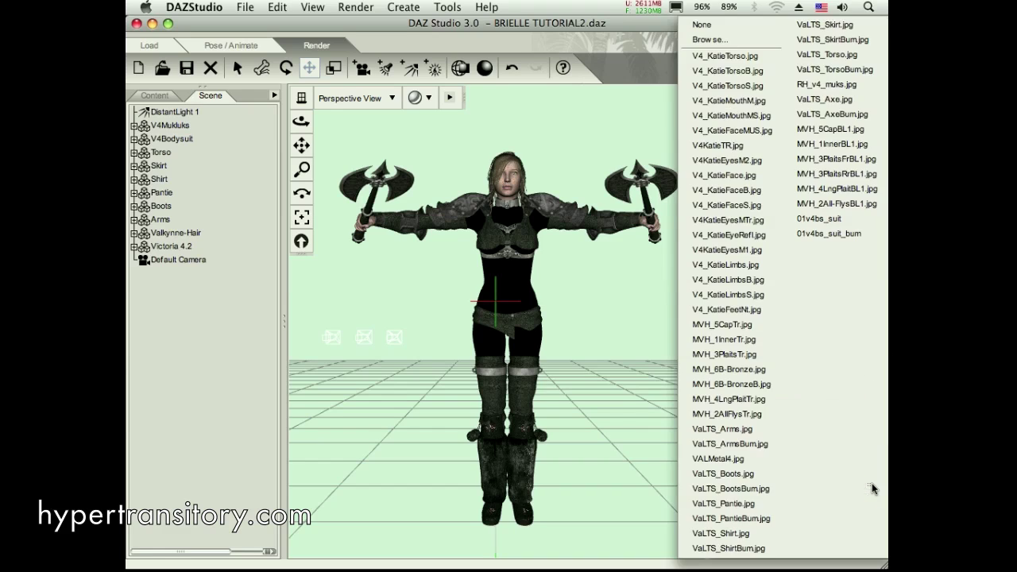
{"action": "left_click", "coordinate": [825, 221]}
{"action": "left_click", "coordinate": [804, 496]}
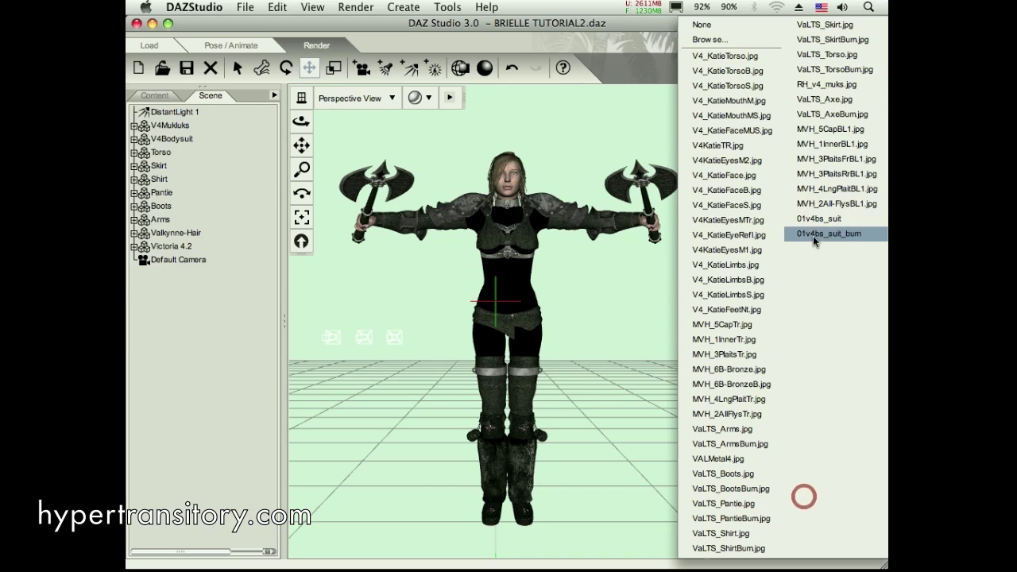
{"action": "left_click", "coordinate": [824, 219]}
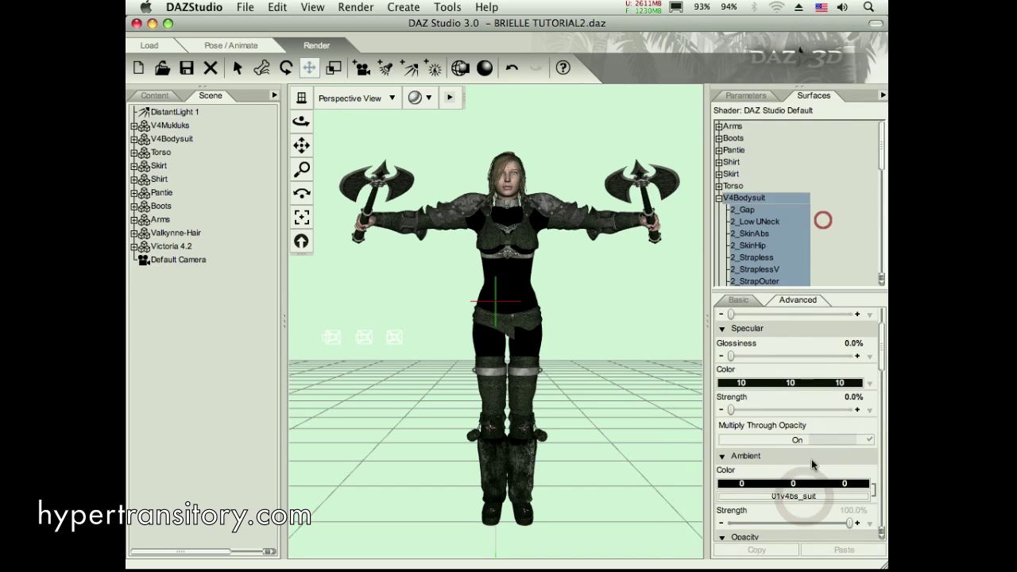
- Define a green ambient color for the V4Bodysuit surfaces with RGB values 104, 200, 108
{"action": "left_click", "coordinate": [766, 485]}
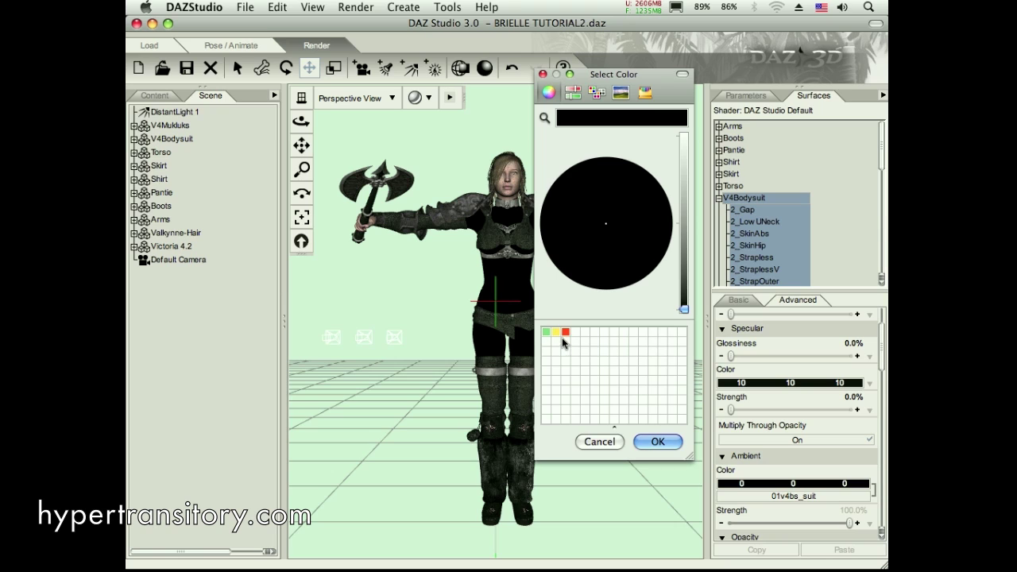
{"action": "left_click_drag", "start_coordinate": [683, 309], "coordinate": [683, 135]}
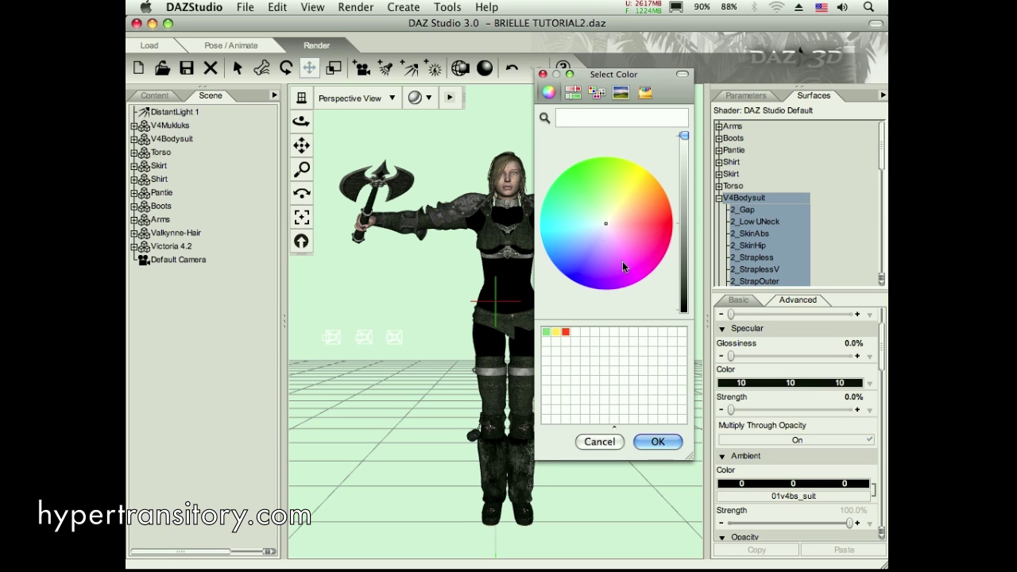
{"action": "left_click", "coordinate": [573, 93]}
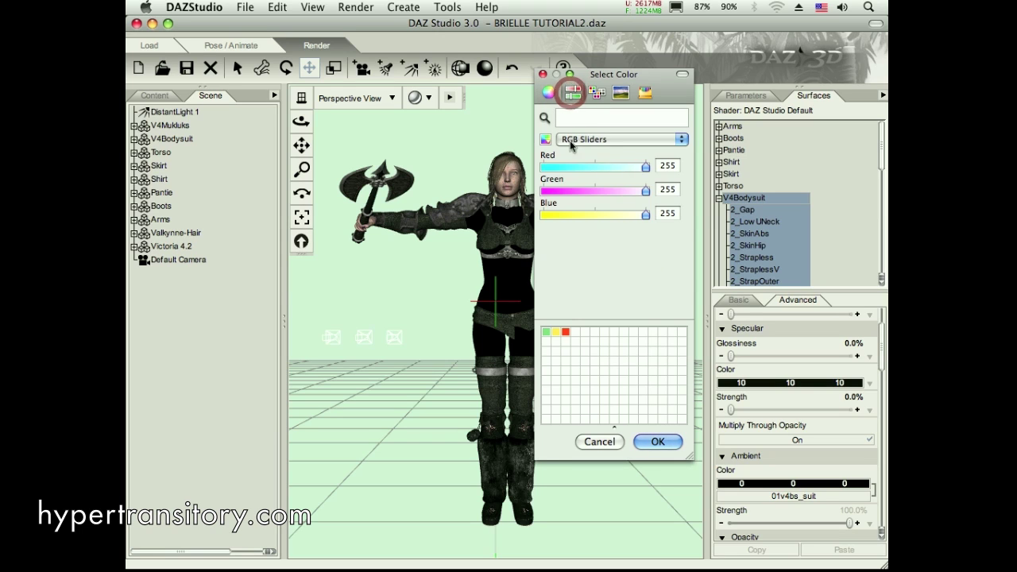
{"action": "left_click", "coordinate": [596, 140]}
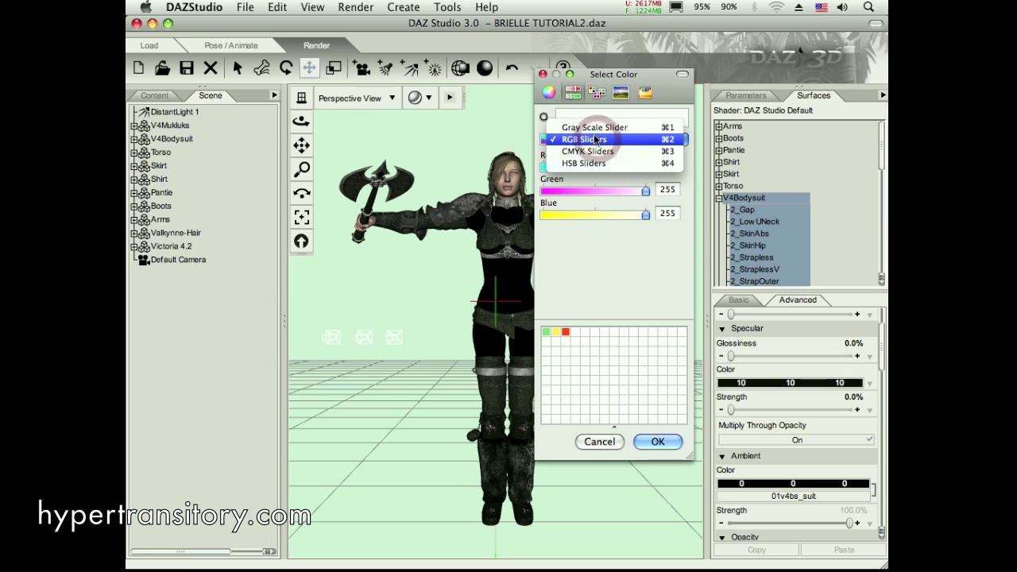
{"action": "left_click", "coordinate": [589, 140]}
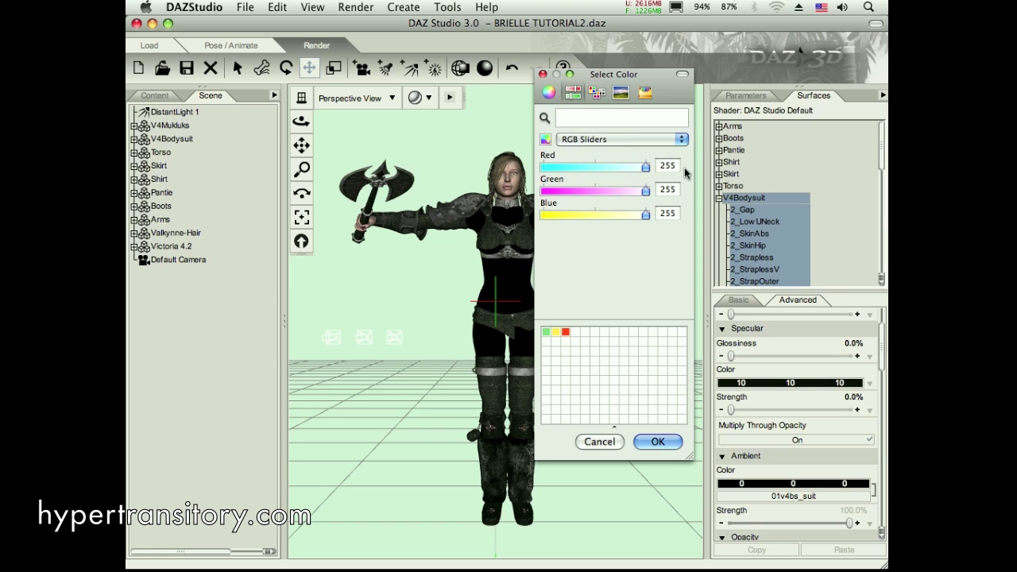
{"action": "left_click", "coordinate": [667, 165]}
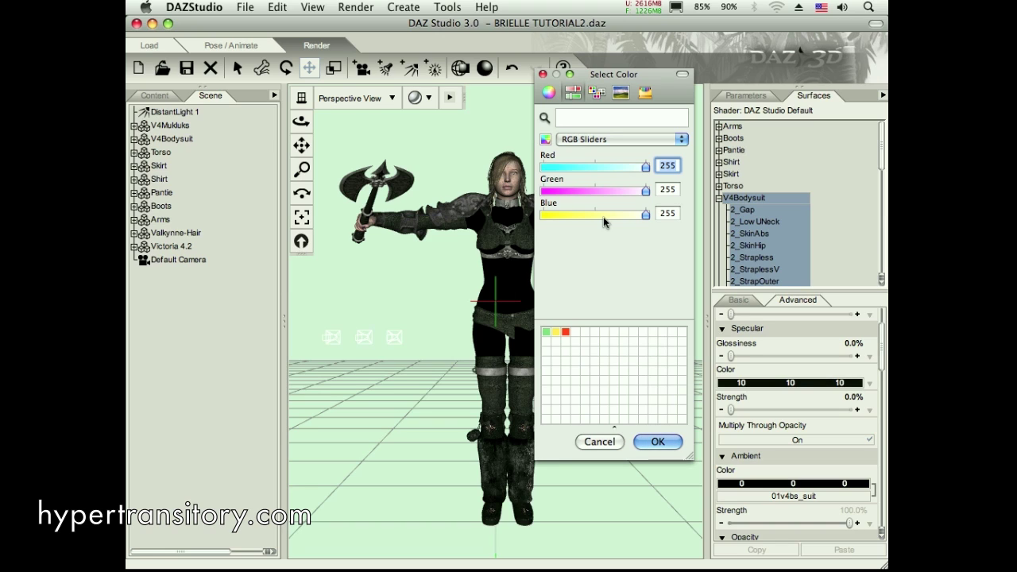
{"action": "type", "text": "104"}
{"action": "key", "text": "Tab"}
{"action": "type", "text": "2"}
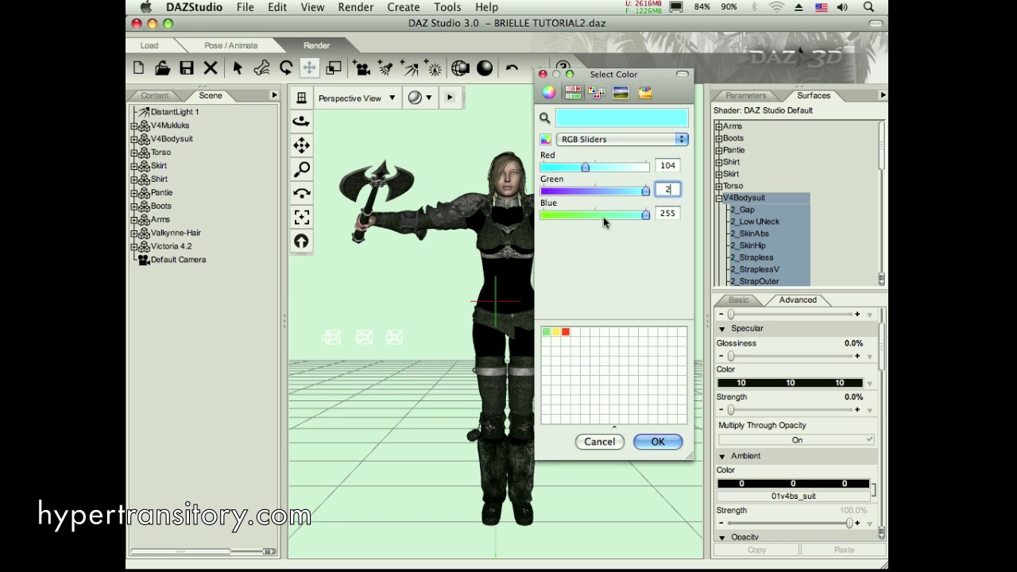
{"action": "type", "text": "00"}
{"action": "key", "text": "Tab"}
{"action": "type", "text": "108"}
{"action": "key", "text": "Tab"}
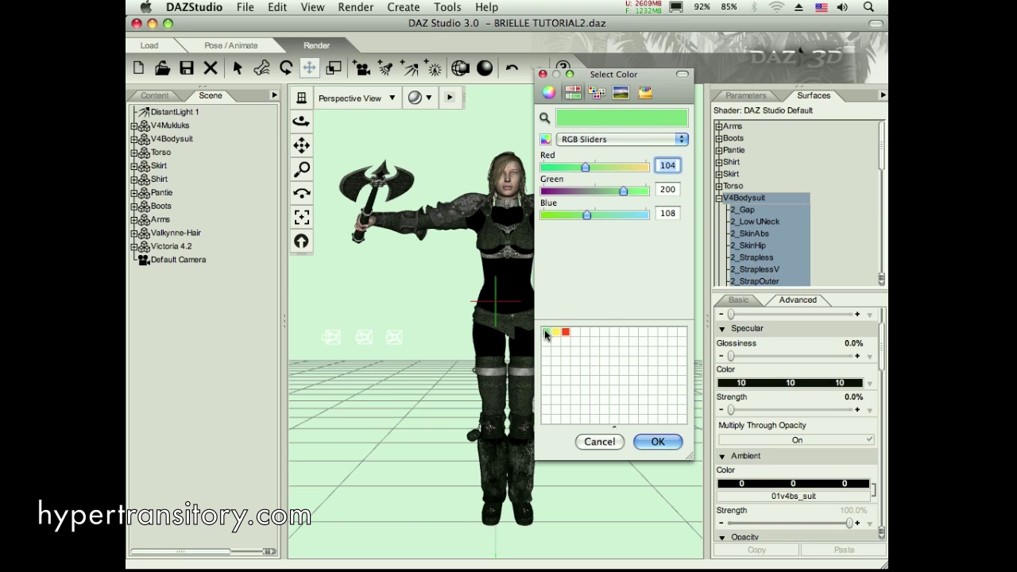
- Save the green as a custom swatch beside the red one and apply it as the V4Bodysuit's ambient color
{"action": "left_click_drag", "start_coordinate": [580, 120], "coordinate": [541, 338]}
{"action": "left_click_drag", "start_coordinate": [622, 116], "coordinate": [577, 333]}
{"action": "left_click", "coordinate": [658, 442]}
- Try RGB values 104, 69, 9 in the V4Bodysuit's ambient color picker and recall the saved green swatch
{"action": "left_click", "coordinate": [767, 484]}
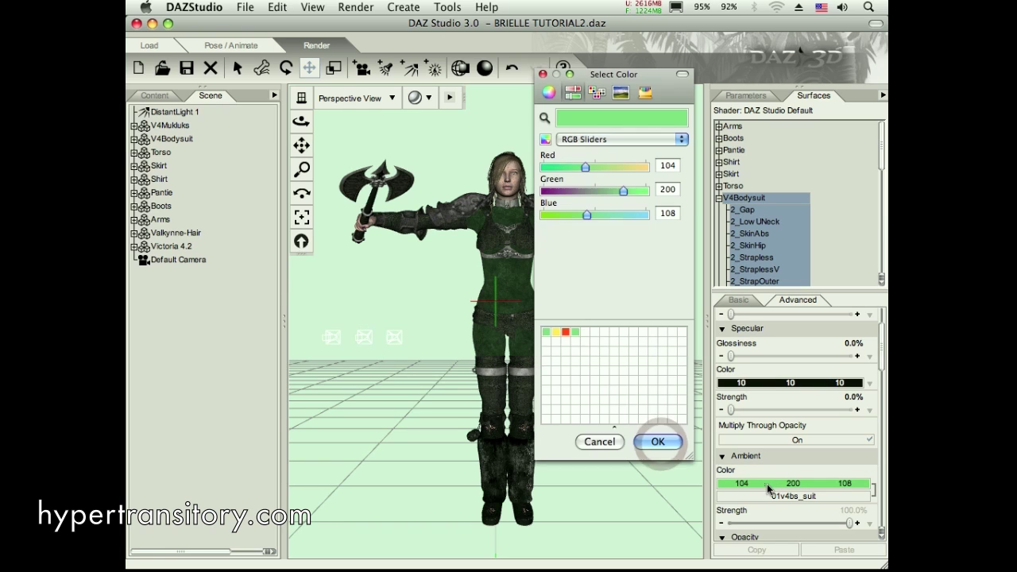
{"action": "left_click_drag", "start_coordinate": [623, 191], "coordinate": [546, 215]}
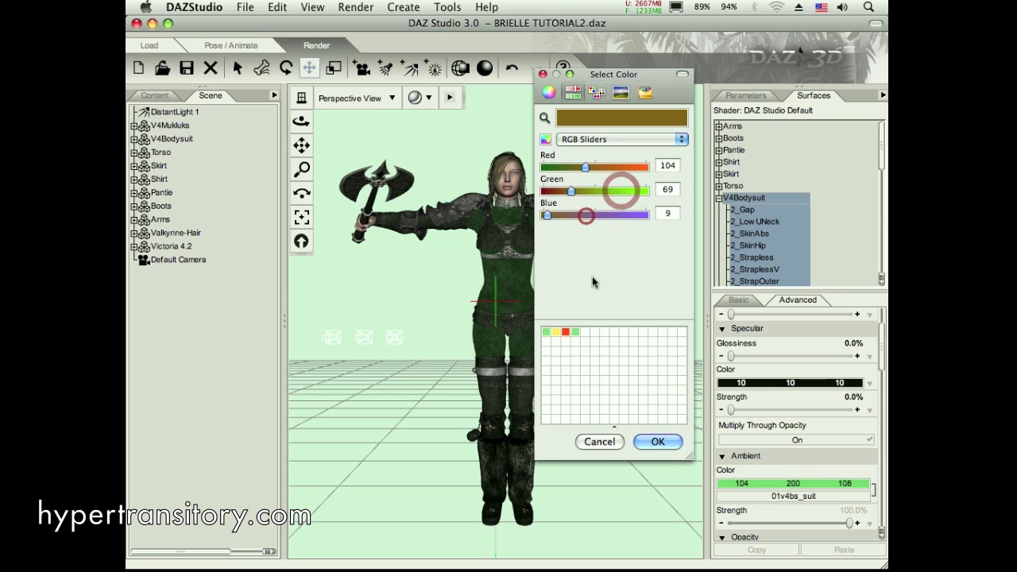
{"action": "left_click", "coordinate": [574, 331]}
{"action": "left_click", "coordinate": [565, 331]}
{"action": "left_click", "coordinate": [546, 332]}
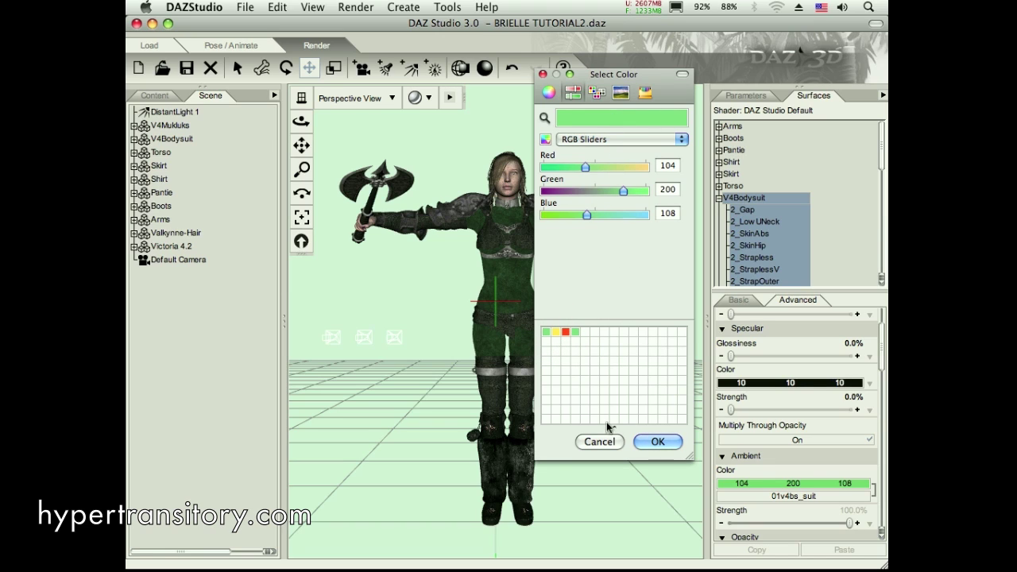
- Clear the duplicate green swatch from the custom colors and confirm the saved green as the V4Bodysuit's ambient color
{"action": "left_click", "coordinate": [584, 331]}
{"action": "left_click_drag", "start_coordinate": [582, 330], "coordinate": [583, 332]}
{"action": "left_click", "coordinate": [641, 360]}
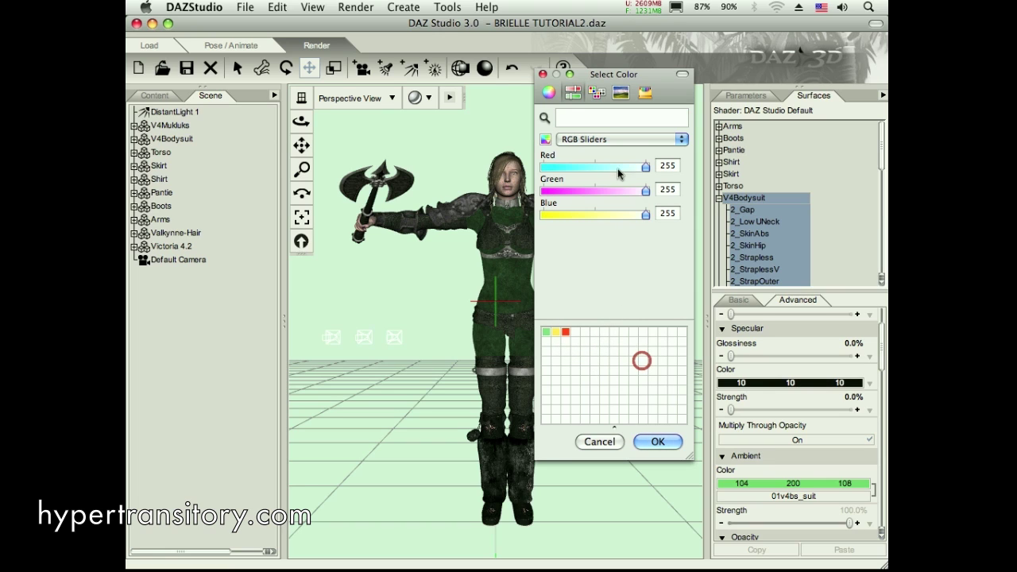
{"action": "left_click", "coordinate": [551, 334]}
{"action": "left_click", "coordinate": [658, 442]}
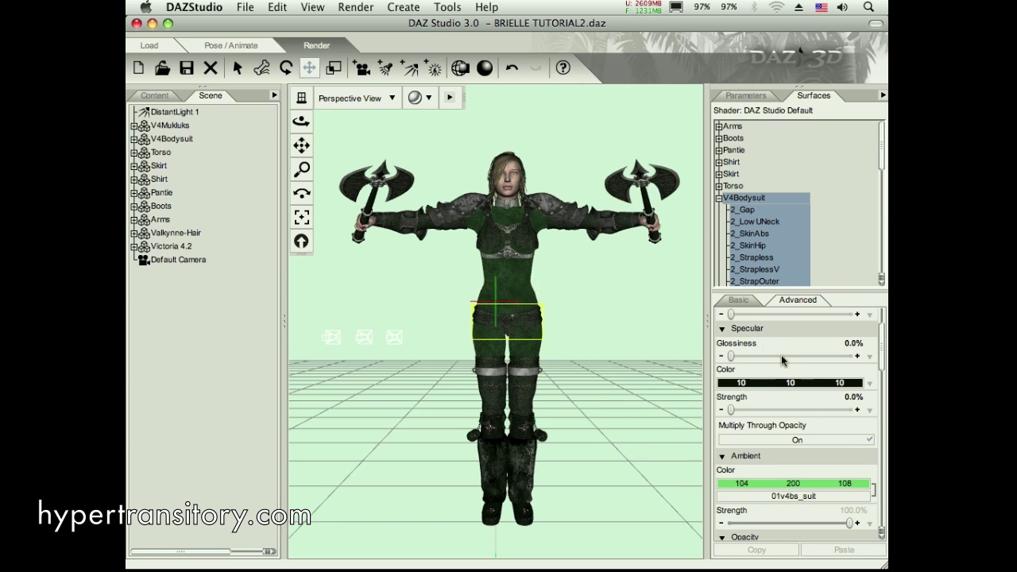
- Try removing the 01v4bs_suit image map from the V4Bodysuit's diffuse color and undo the removal
{"action": "left_click_drag", "start_coordinate": [882, 352], "coordinate": [881, 345]}
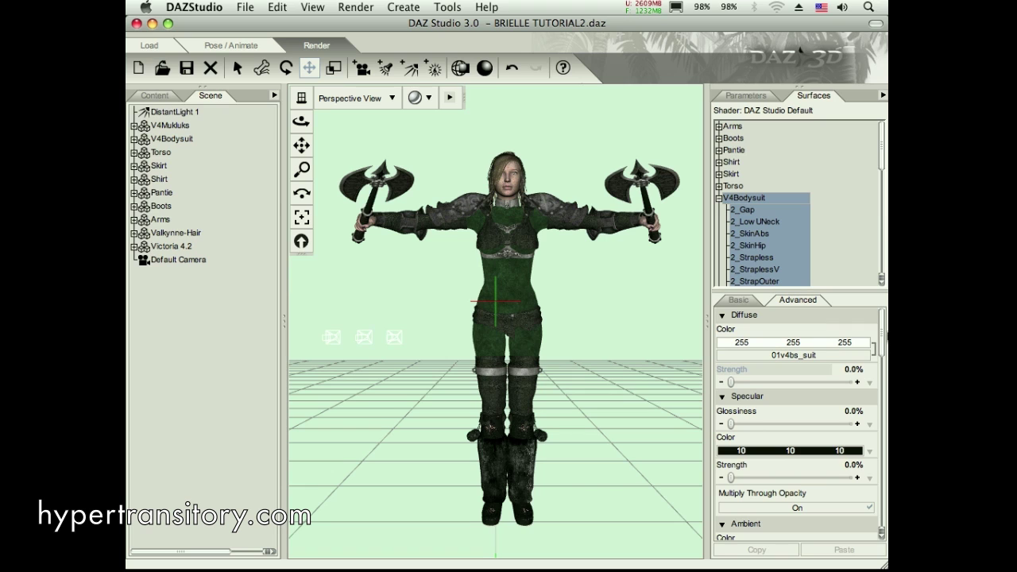
{"action": "scroll", "coordinate": [877, 333], "scroll_direction": "down", "scroll_amount": 5}
{"action": "scroll", "coordinate": [877, 333], "scroll_direction": "up", "scroll_amount": 5}
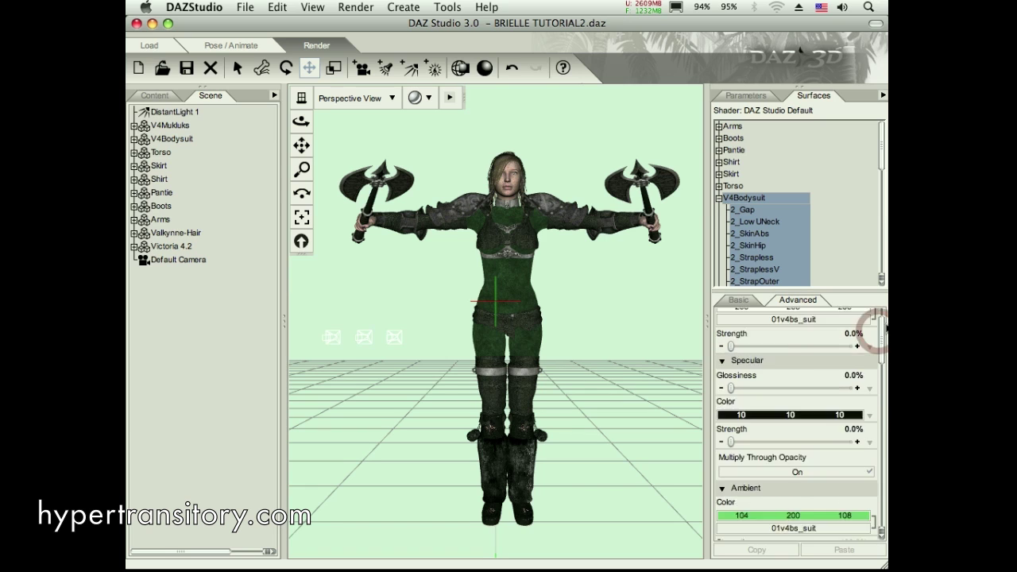
{"action": "left_click", "coordinate": [767, 354]}
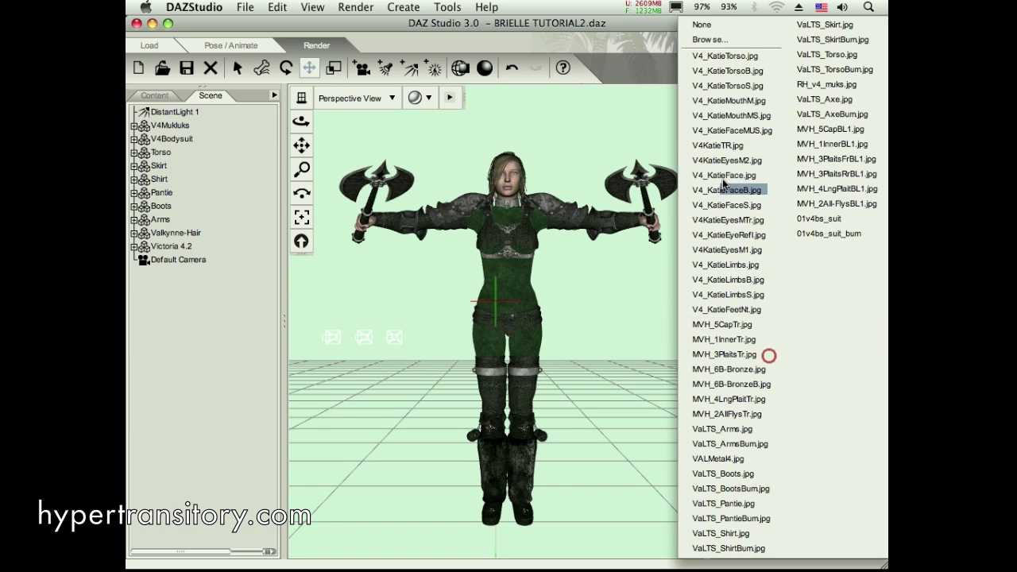
{"action": "left_click", "coordinate": [710, 30]}
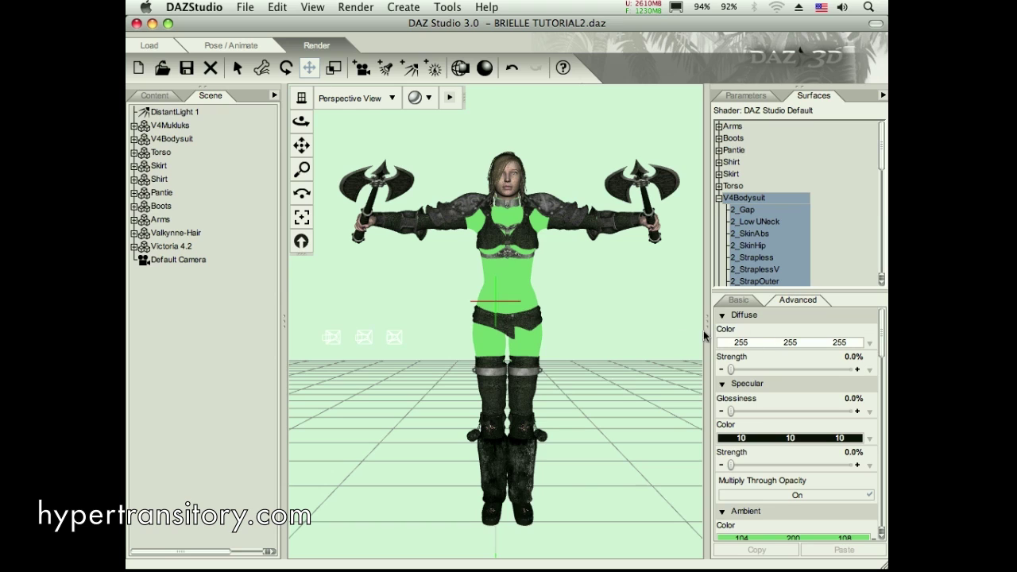
{"action": "key", "text": "ctrl+z"}
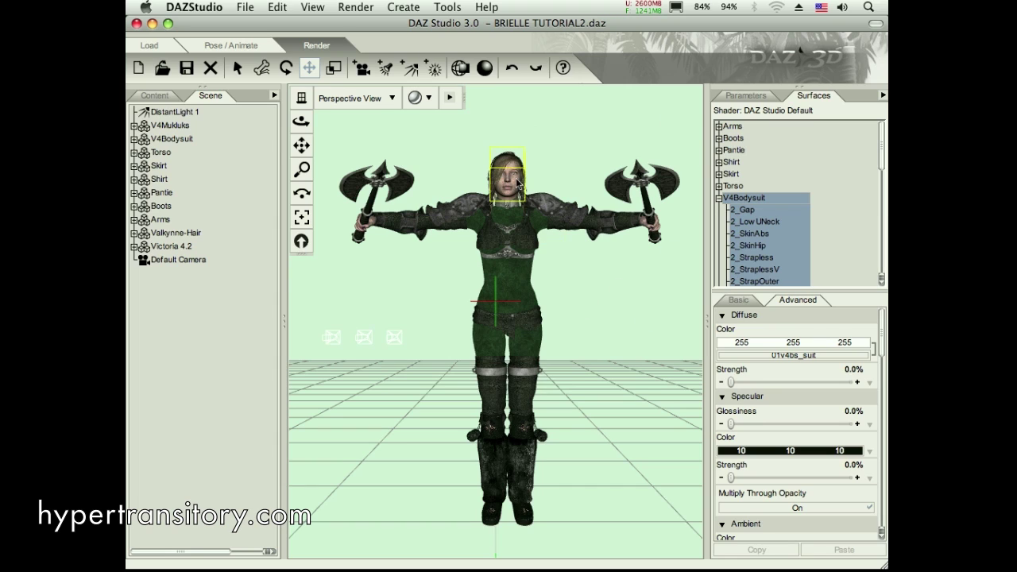
{"action": "left_click", "coordinate": [783, 356]}
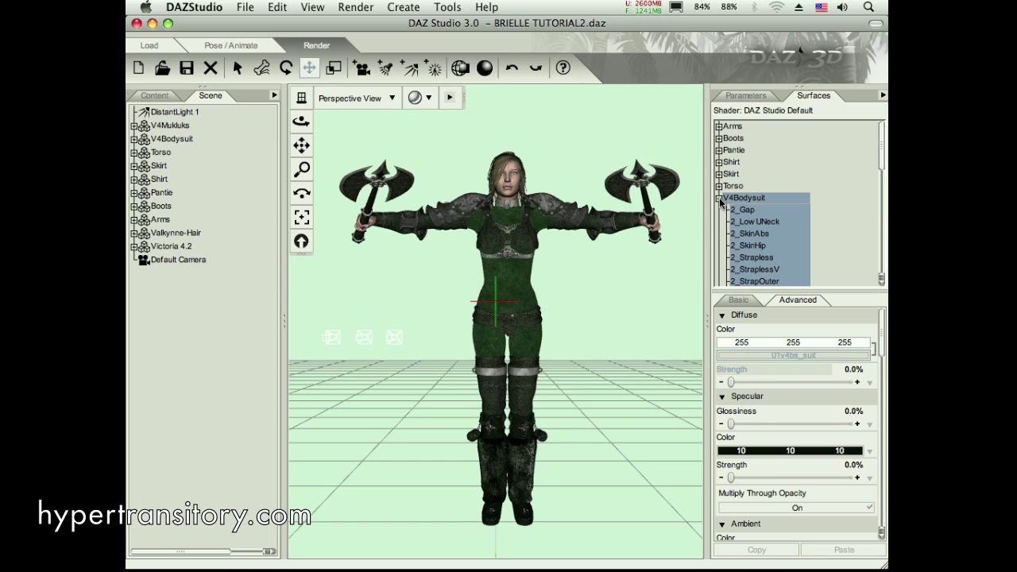
- Collapse the V4Bodysuit surface list and select the Boots in the scene
{"action": "left_click", "coordinate": [719, 199]}
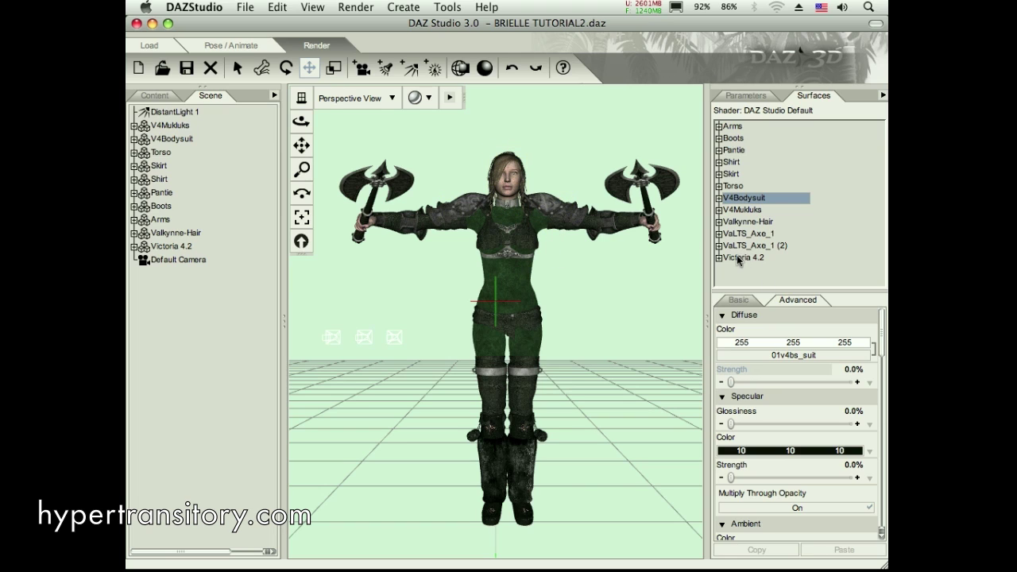
{"action": "left_click", "coordinate": [143, 208]}
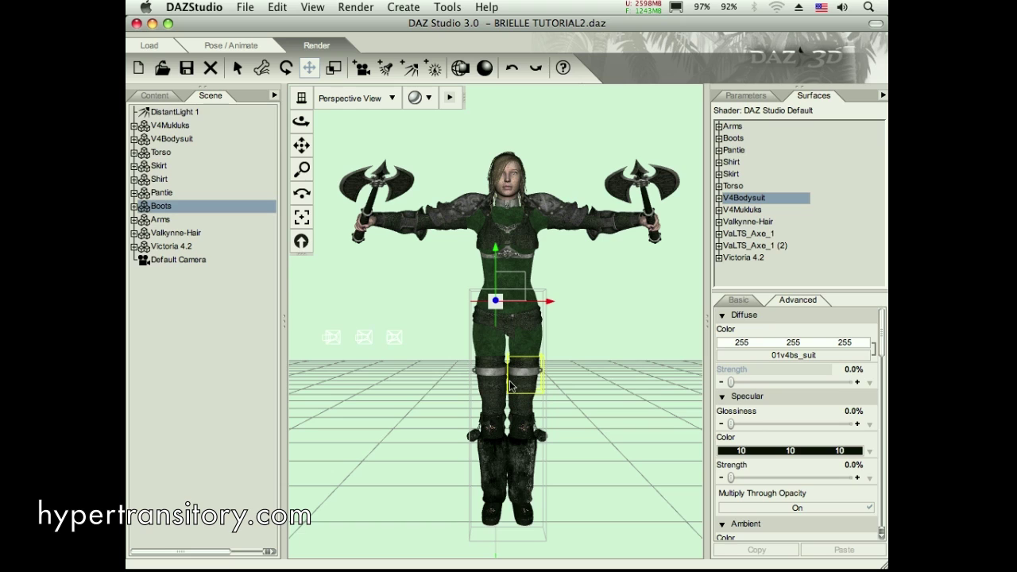
- Start saving a materials preset for the Boots with the Record All option
{"action": "left_click", "coordinate": [246, 6]}
{"action": "mouse_move", "coordinate": [374, 97]}
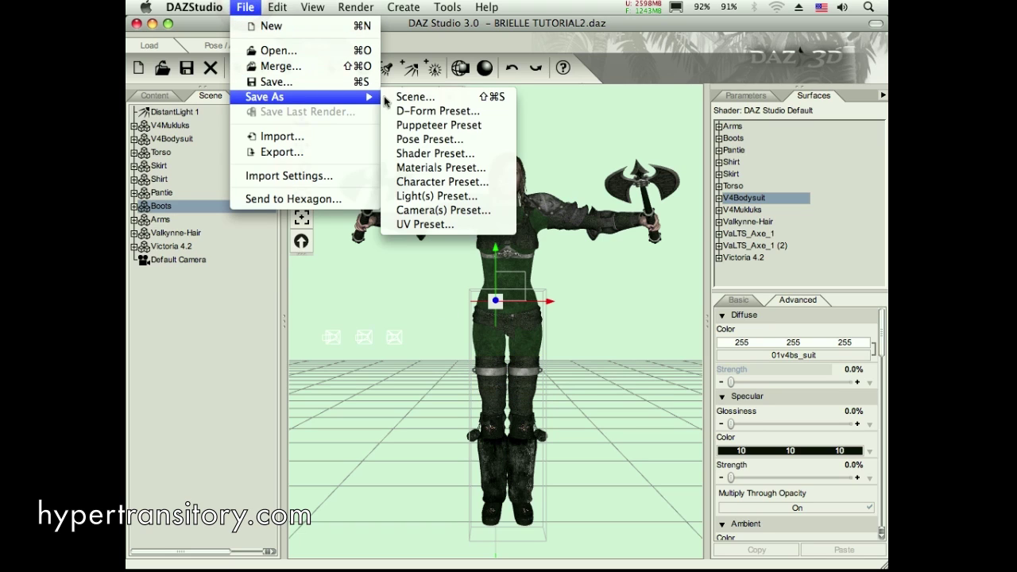
{"action": "left_click", "coordinate": [487, 168]}
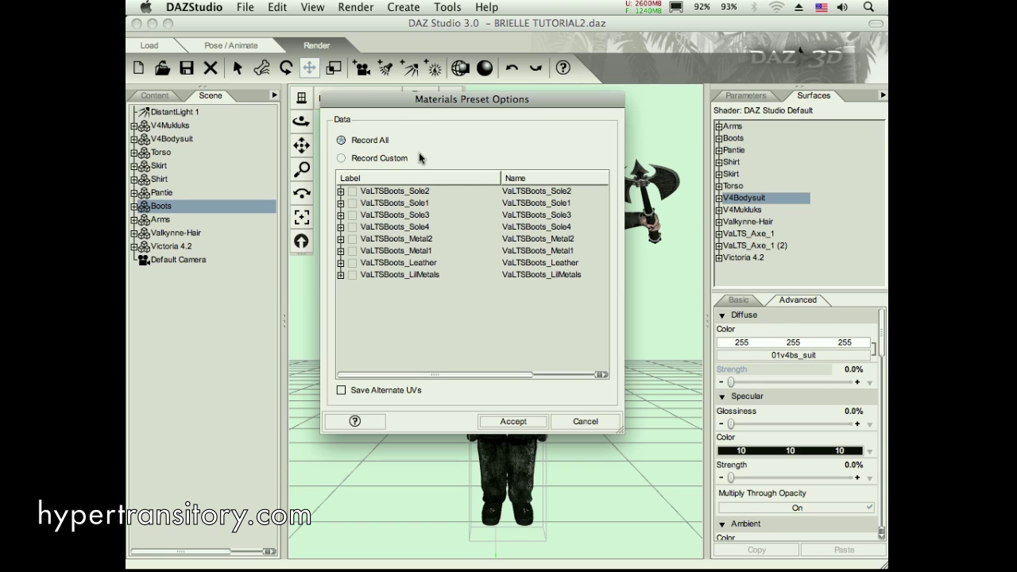
{"action": "left_click", "coordinate": [340, 158]}
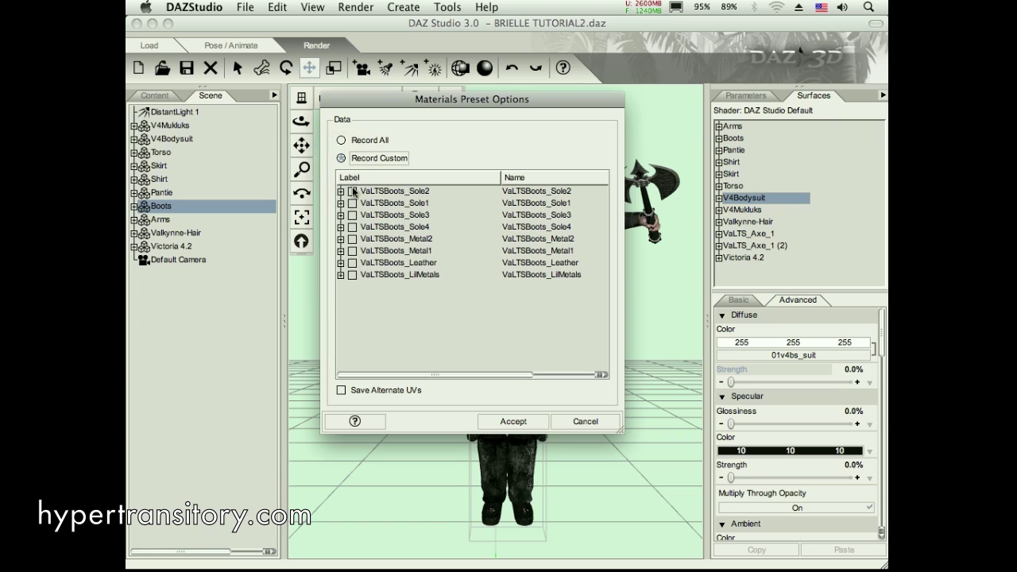
{"action": "left_click", "coordinate": [341, 141]}
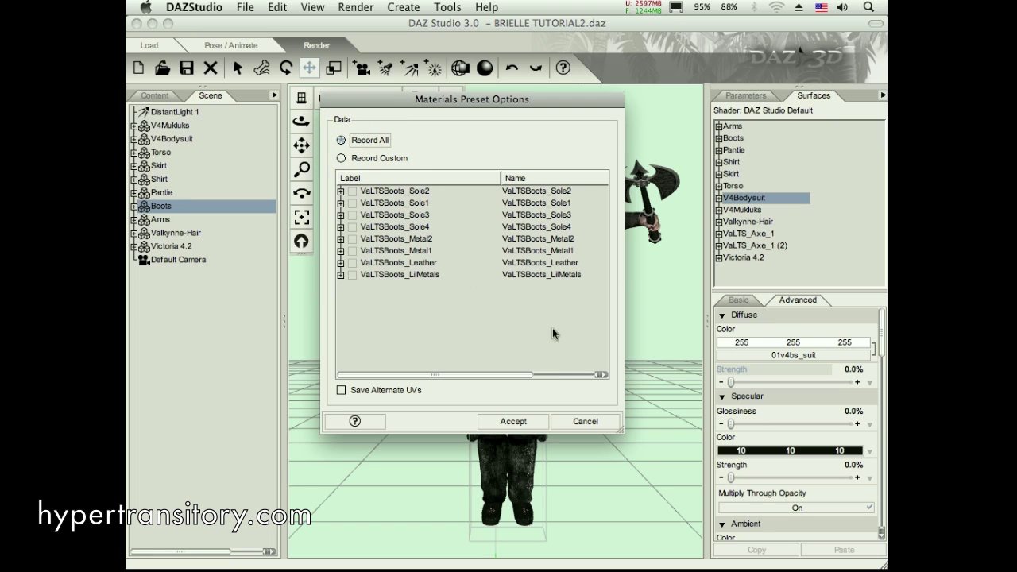
{"action": "left_click", "coordinate": [515, 420]}
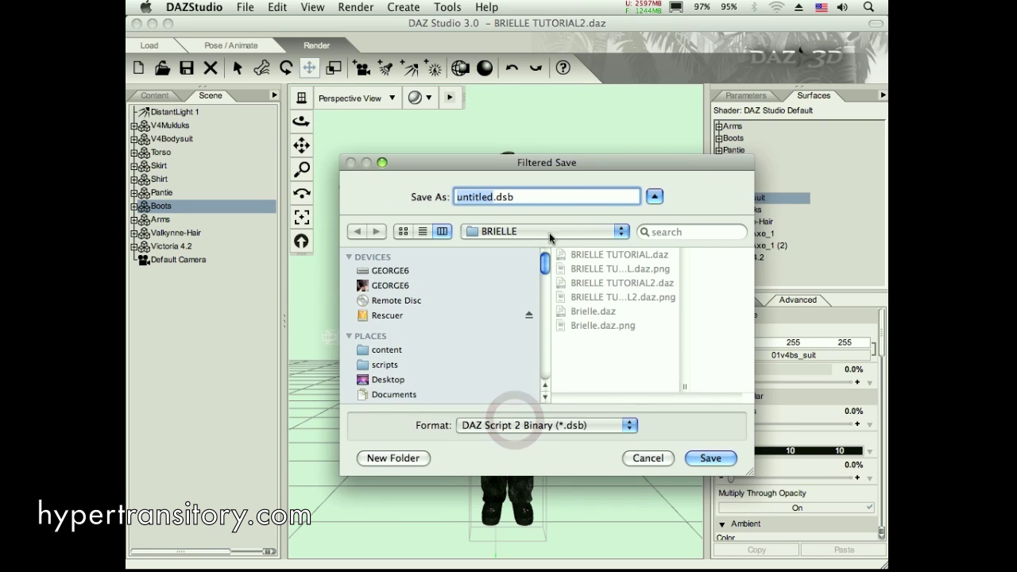
- Look through the scripts folder as the save location for the Boots preset and cancel the save
{"action": "left_click", "coordinate": [543, 231]}
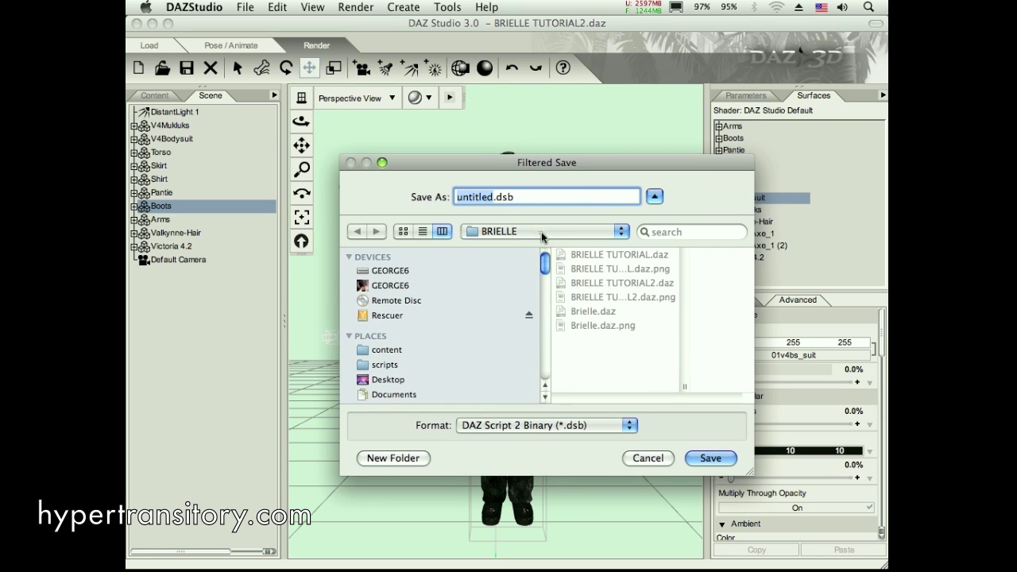
{"action": "left_click", "coordinate": [402, 301]}
{"action": "scroll", "coordinate": [385, 318], "scroll_direction": "down", "scroll_amount": 2}
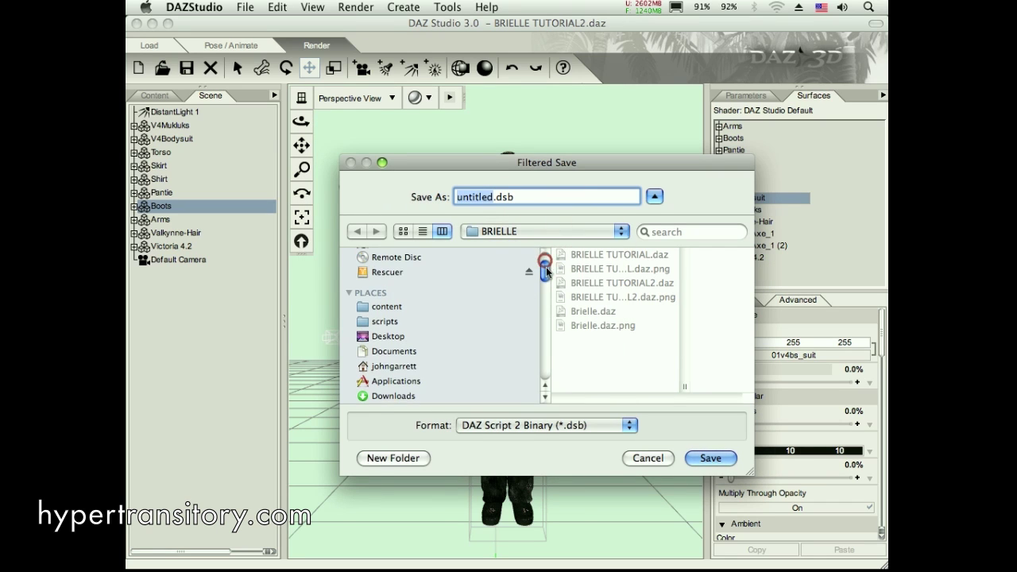
{"action": "left_click", "coordinate": [384, 322]}
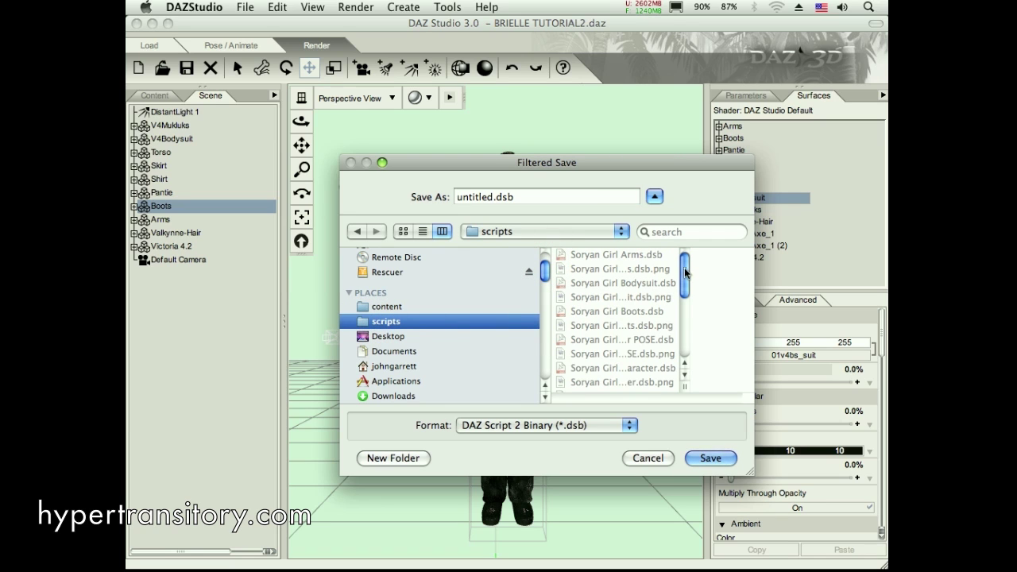
{"action": "mouse_move", "coordinate": [684, 274]}
{"action": "left_mouse_down"}
{"action": "mouse_move", "coordinate": [684, 350]}
{"action": "mouse_move", "coordinate": [686, 274]}
{"action": "left_mouse_up"}
{"action": "left_click", "coordinate": [648, 459]}
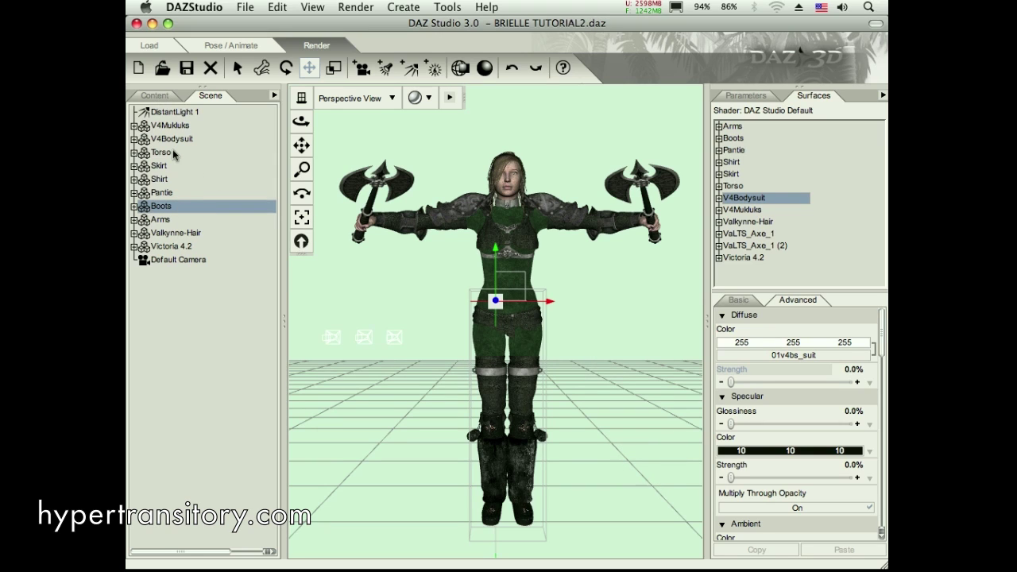
- Switch to Photoshop to examine the finished Soryan Order artwork and return to DAZ Studio
{"action": "key", "text": "super+Tab"}
{"action": "left_click", "coordinate": [447, 280]}
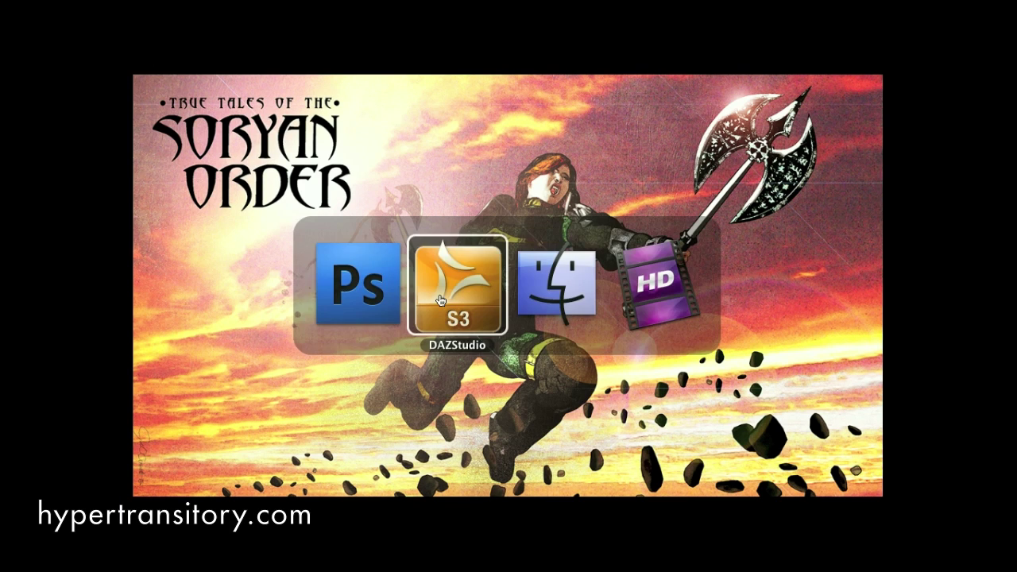
{"action": "left_click", "coordinate": [445, 297]}
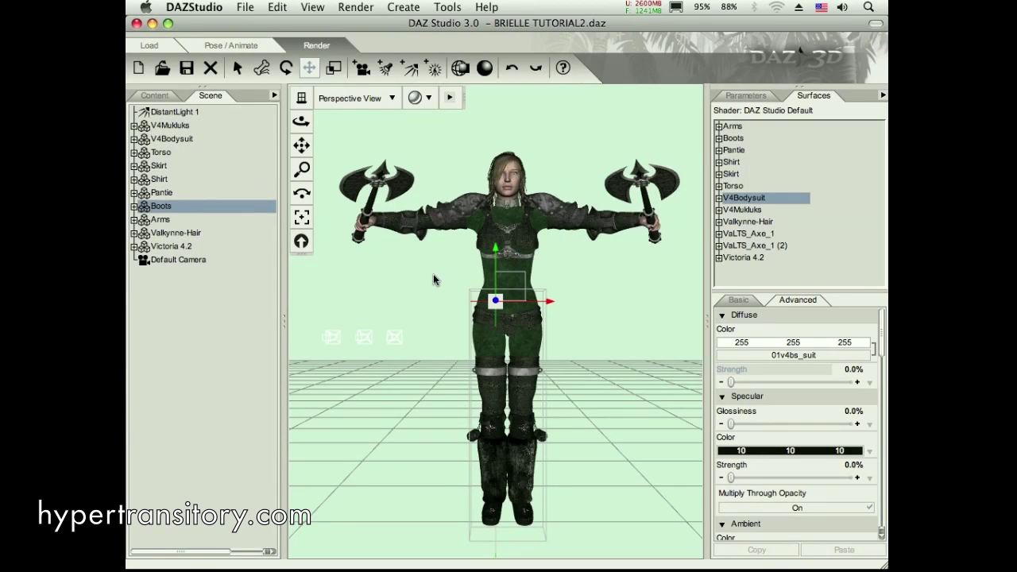
- Open the scripts folder inside the Studio3 content library
{"action": "left_click", "coordinate": [155, 95]}
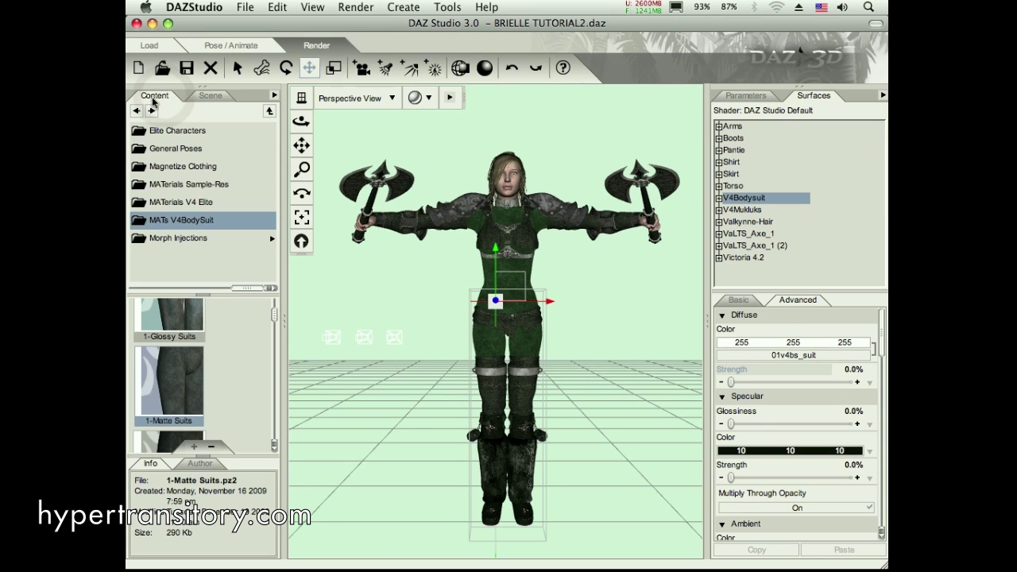
{"action": "left_click", "coordinate": [269, 110]}
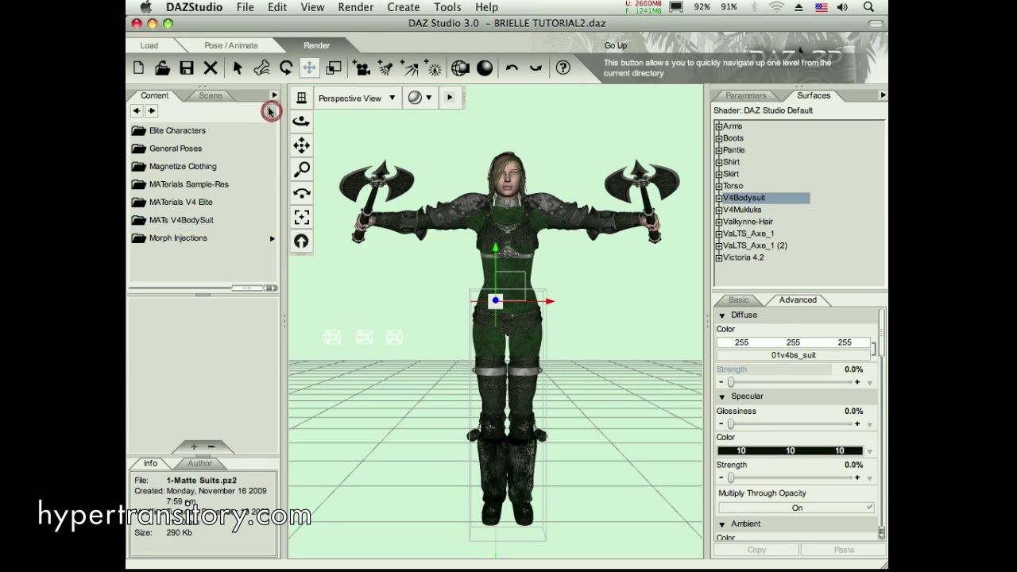
{"action": "left_click", "coordinate": [268, 110]}
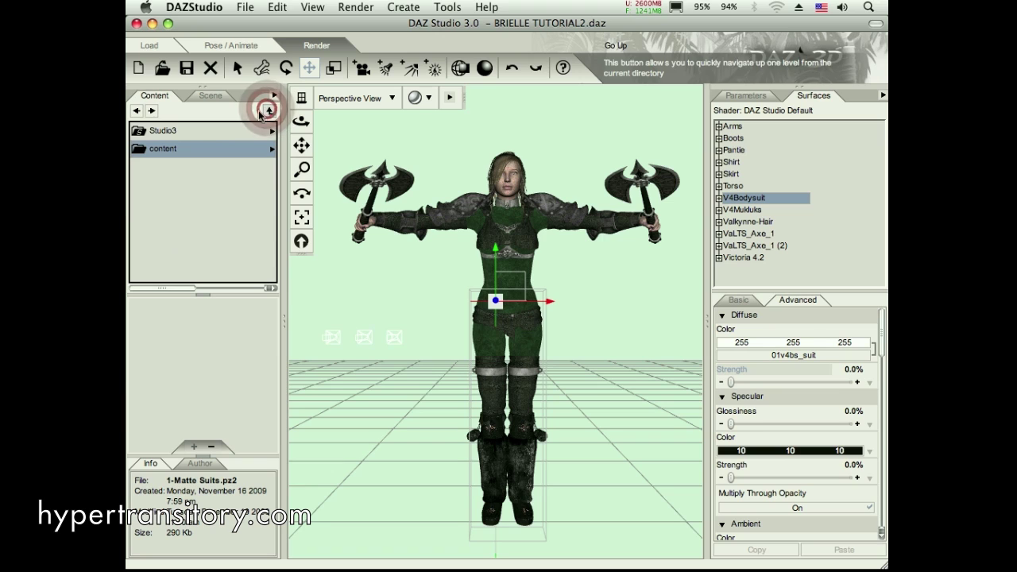
{"action": "left_click", "coordinate": [151, 132]}
{"action": "left_click_drag", "start_coordinate": [273, 140], "coordinate": [248, 211]}
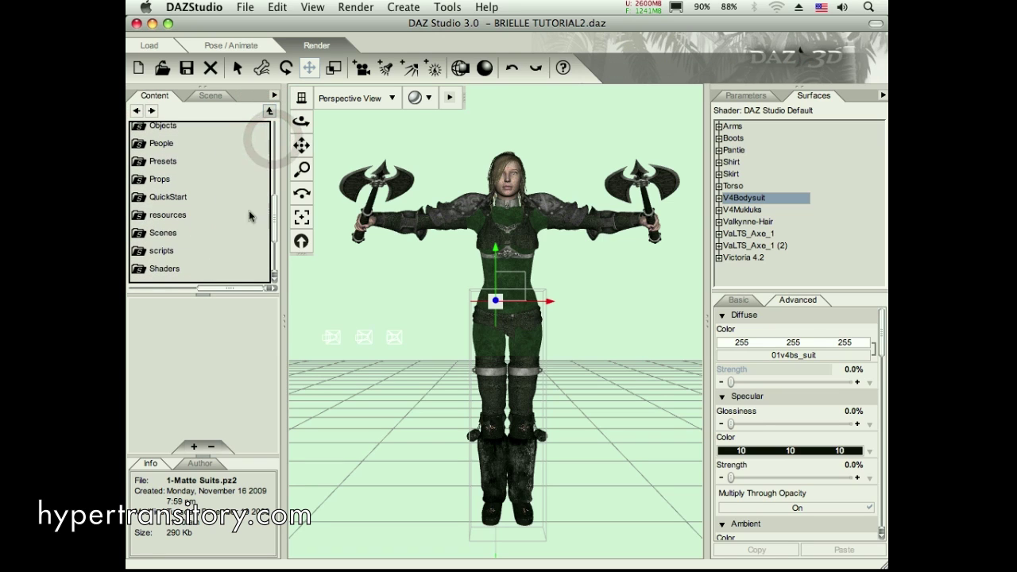
{"action": "left_click", "coordinate": [161, 251]}
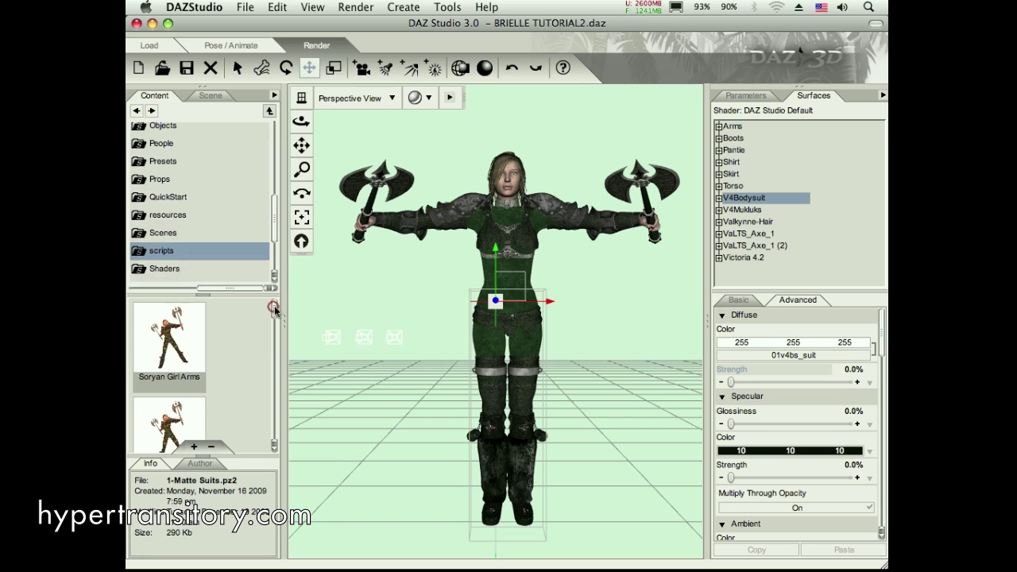
- Apply the Soryan Girl Boots materials preset to the selected Boots
{"action": "left_click_drag", "start_coordinate": [274, 309], "coordinate": [268, 327]}
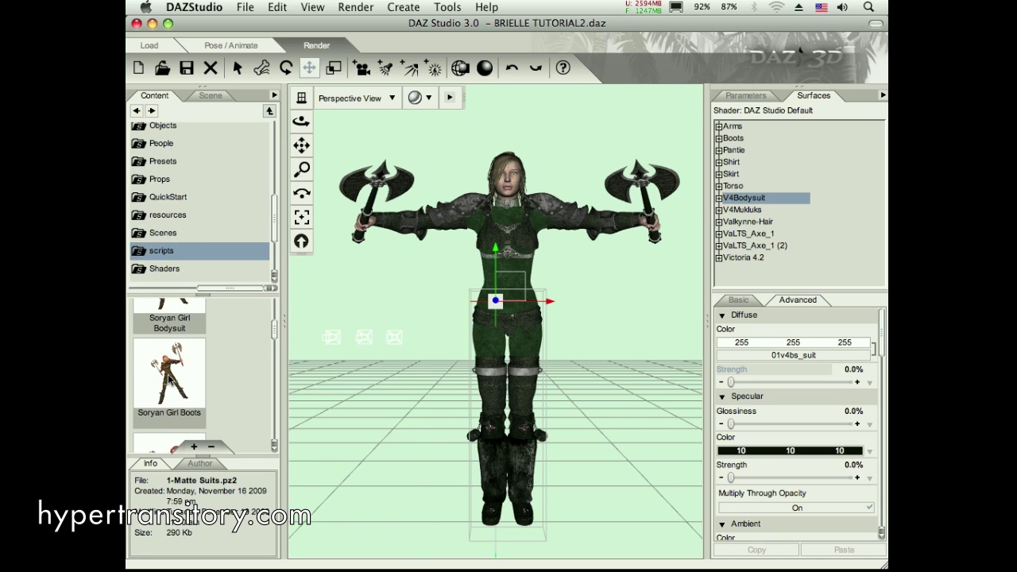
{"action": "mouse_move", "coordinate": [170, 377]}
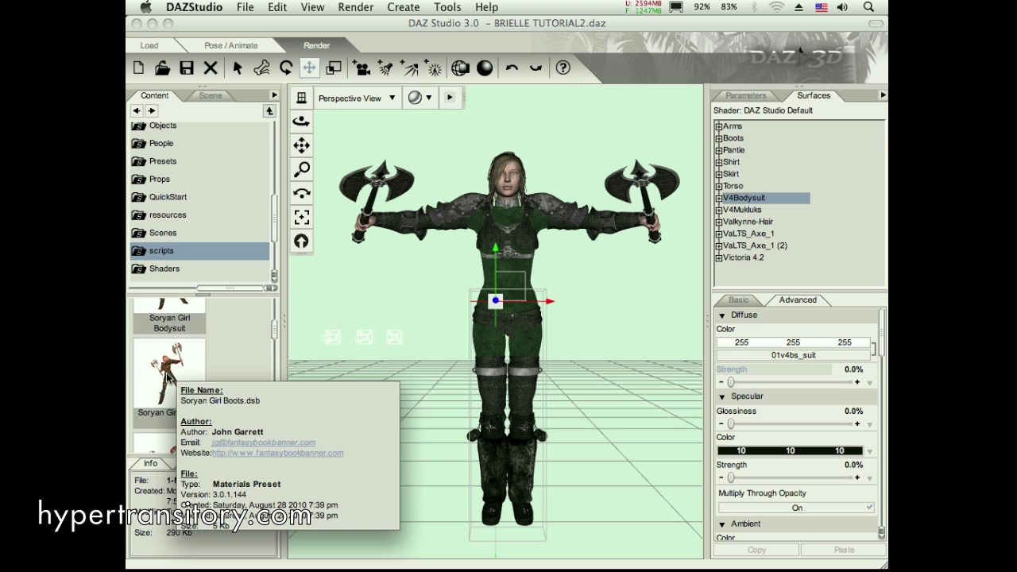
{"action": "double_click", "coordinate": [170, 379]}
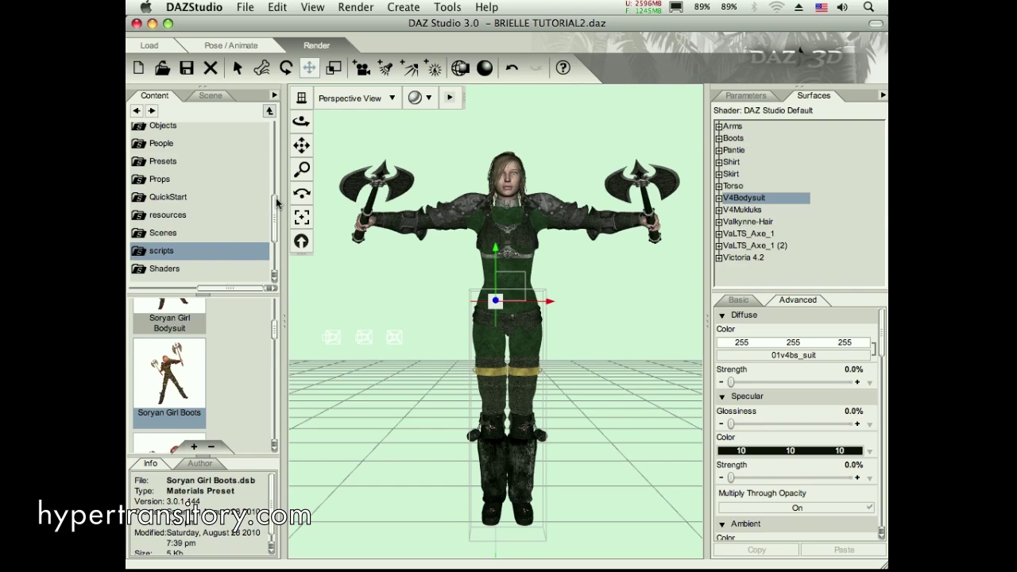
- Look through the other Soryan Girl presets in the scripts folder and return to the scene's object list
{"action": "scroll", "coordinate": [273, 337], "scroll_direction": "down", "scroll_amount": 2}
{"action": "left_click", "coordinate": [272, 328]}
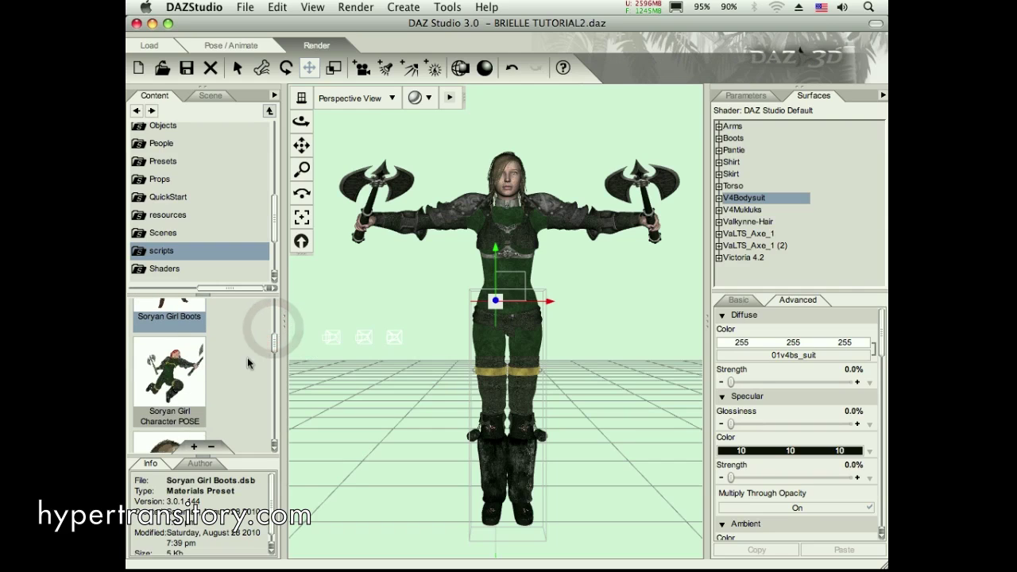
{"action": "left_click_drag", "start_coordinate": [274, 345], "coordinate": [272, 302]}
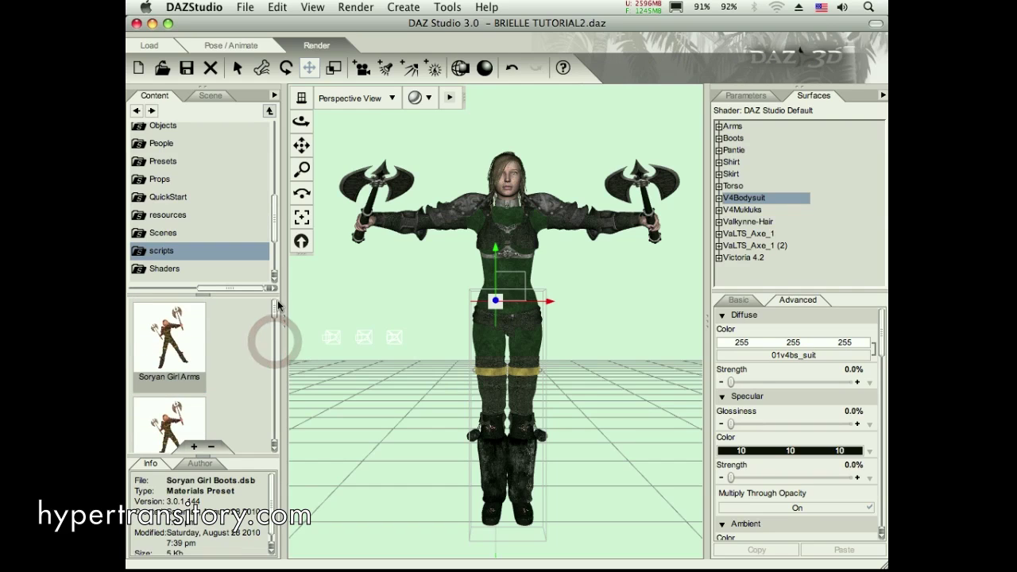
{"action": "left_click", "coordinate": [208, 96]}
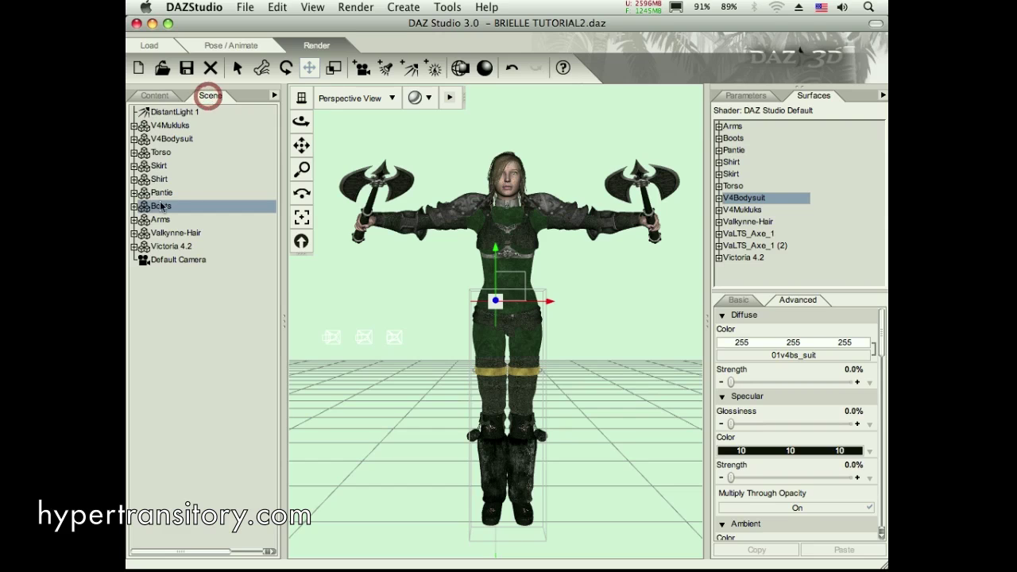
- Apply the Soryan Girl Hair materials preset from the scripts folder to the Valkynne-Hair object
{"action": "left_click", "coordinate": [145, 232]}
{"action": "left_click", "coordinate": [155, 95]}
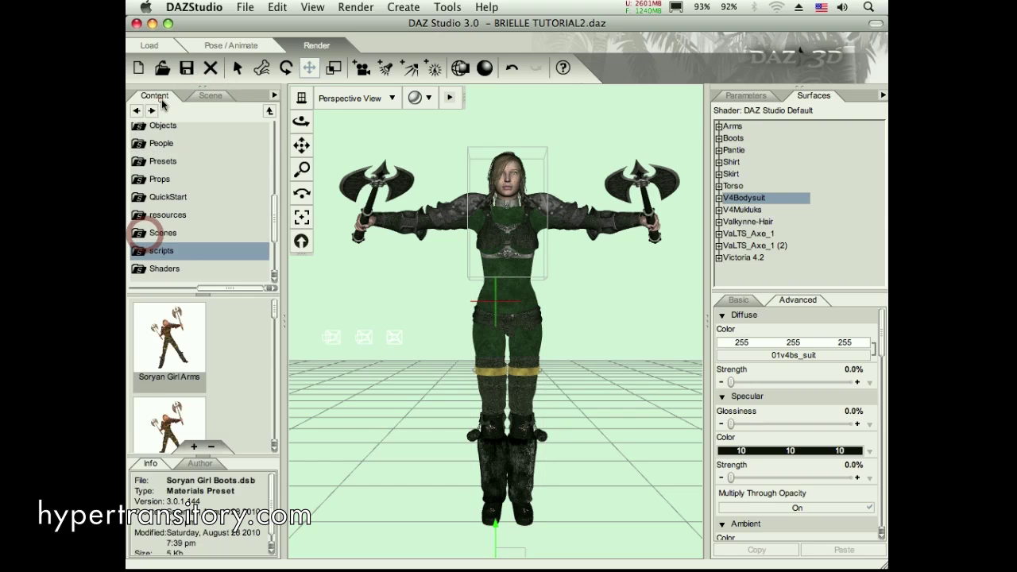
{"action": "left_click", "coordinate": [273, 307]}
{"action": "left_click_drag", "start_coordinate": [272, 322], "coordinate": [271, 381]}
{"action": "left_click", "coordinate": [168, 359]}
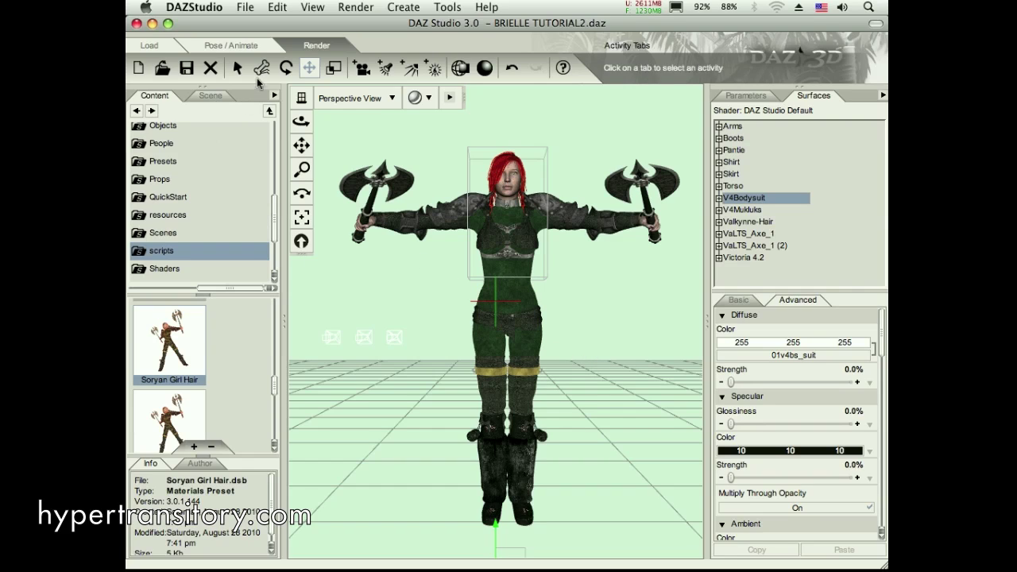
- Examine the preset types available for saving from the scene, such as materials and character presets, without saving anything
{"action": "left_click", "coordinate": [248, 8]}
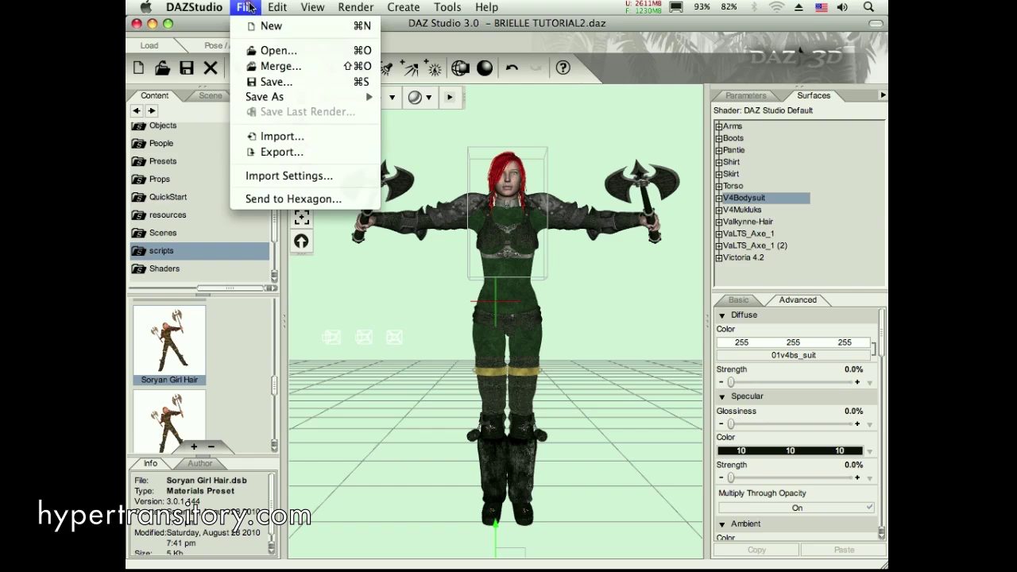
{"action": "mouse_move", "coordinate": [270, 96]}
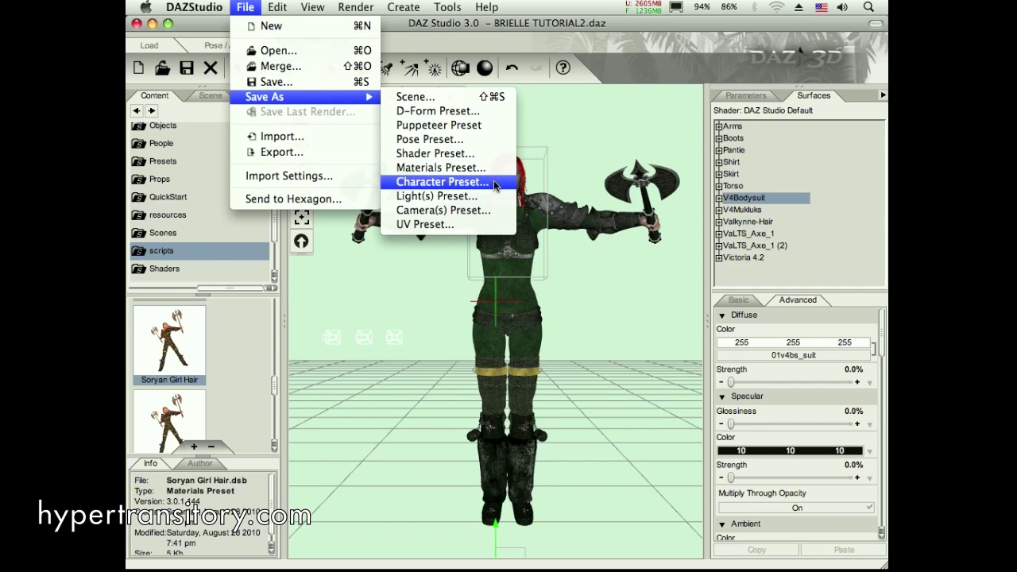
{"action": "left_click", "coordinate": [602, 149]}
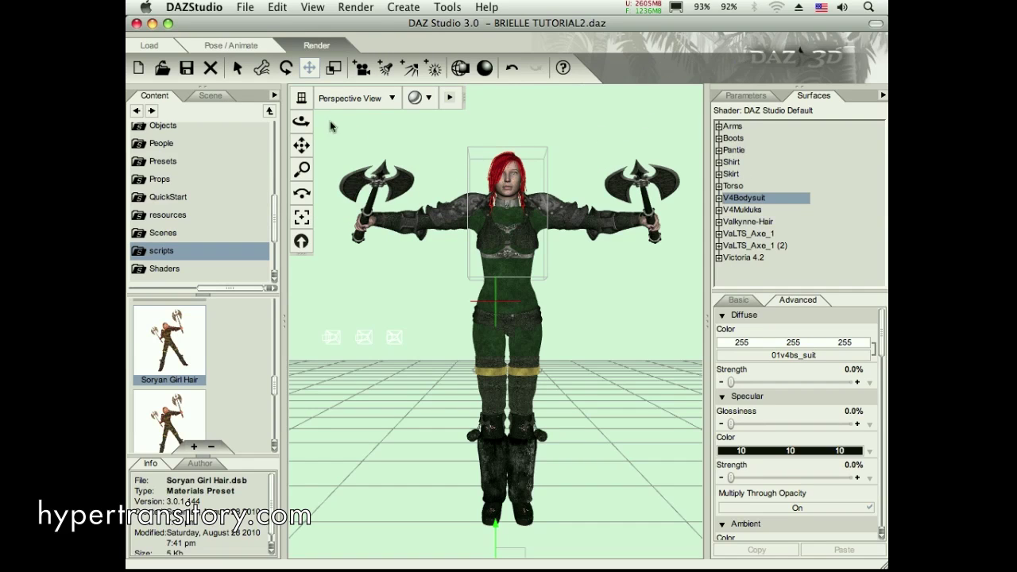
{"action": "left_click", "coordinate": [244, 7]}
{"action": "mouse_move", "coordinate": [235, 97]}
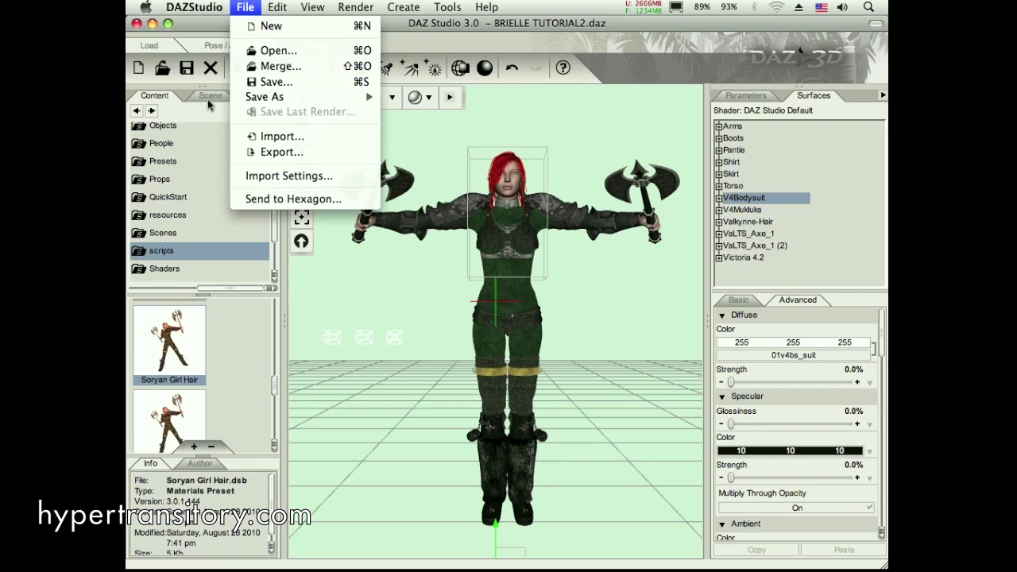
{"action": "left_click", "coordinate": [208, 99]}
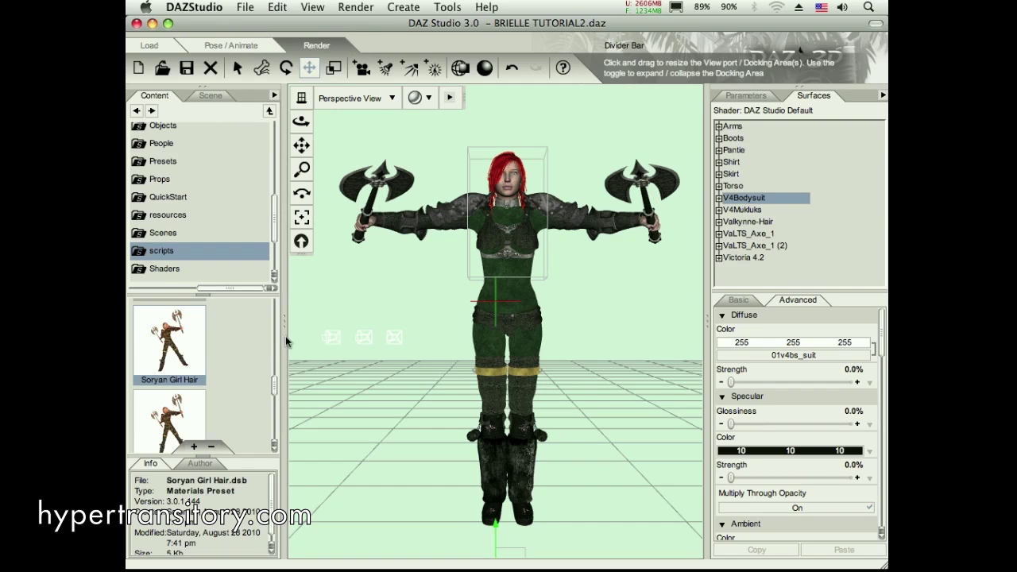
{"action": "left_click", "coordinate": [382, 168]}
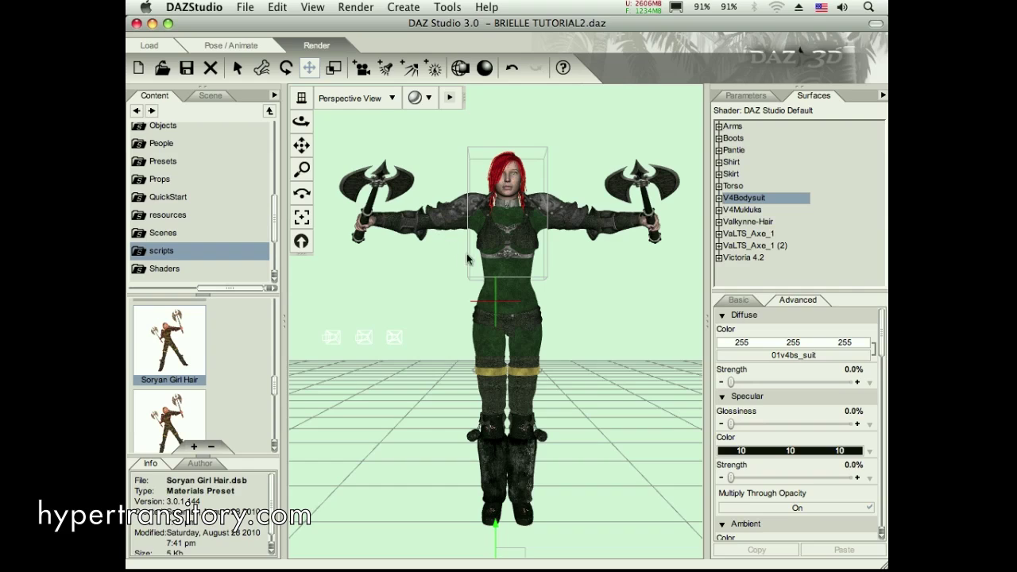
{"action": "left_click", "coordinate": [591, 219]}
- Select DistantLight 1 and display its shadow and light parameters with the Transforms and Misc groups collapsed
{"action": "left_click", "coordinate": [210, 97]}
{"action": "left_click", "coordinate": [149, 114]}
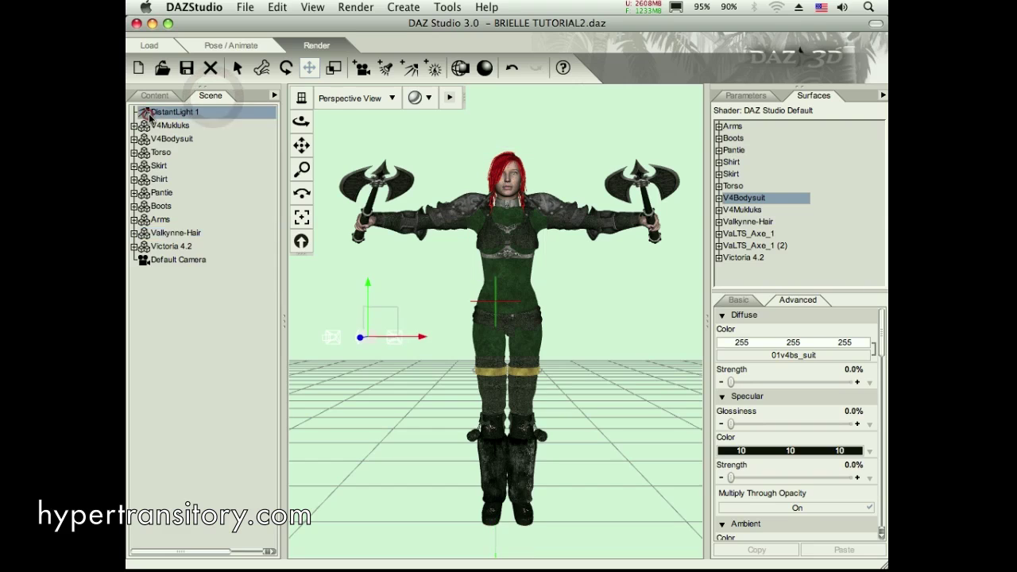
{"action": "left_click", "coordinate": [756, 99]}
{"action": "left_click", "coordinate": [730, 220]}
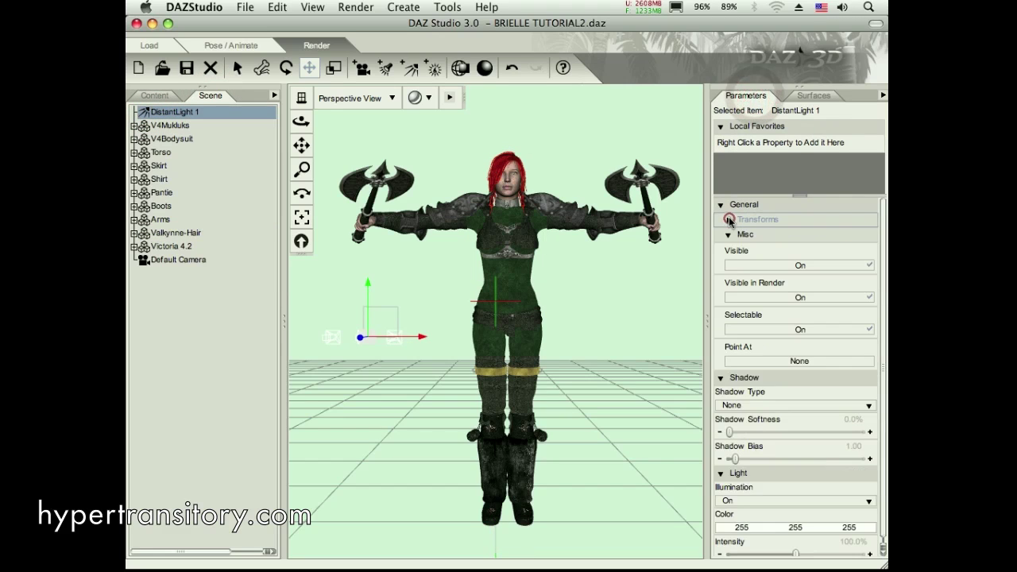
{"action": "left_click", "coordinate": [728, 234]}
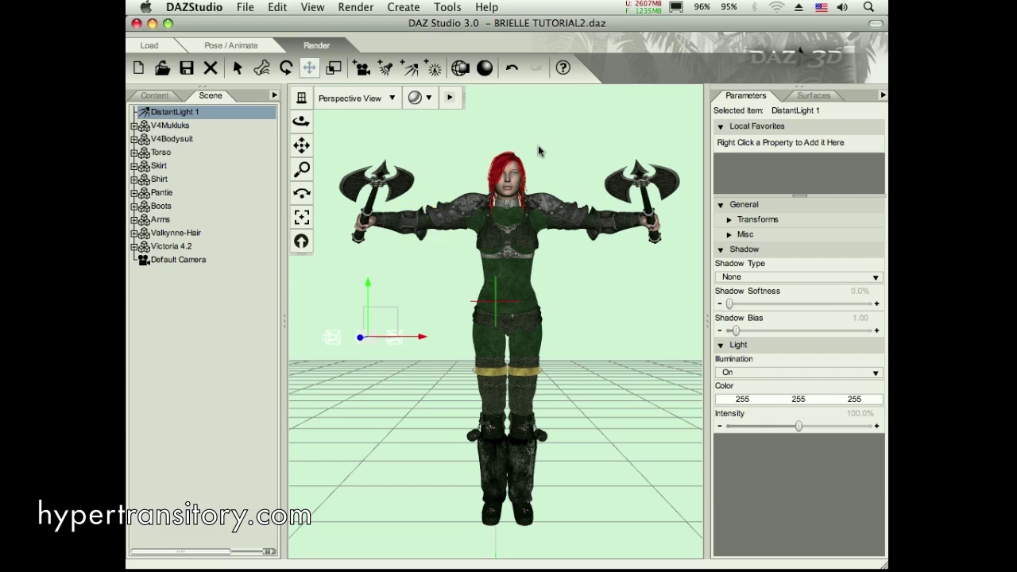
- Switch to Photoshop to check the Soryan Order artwork and return to DAZ Studio
{"action": "key", "text": "super+Tab"}
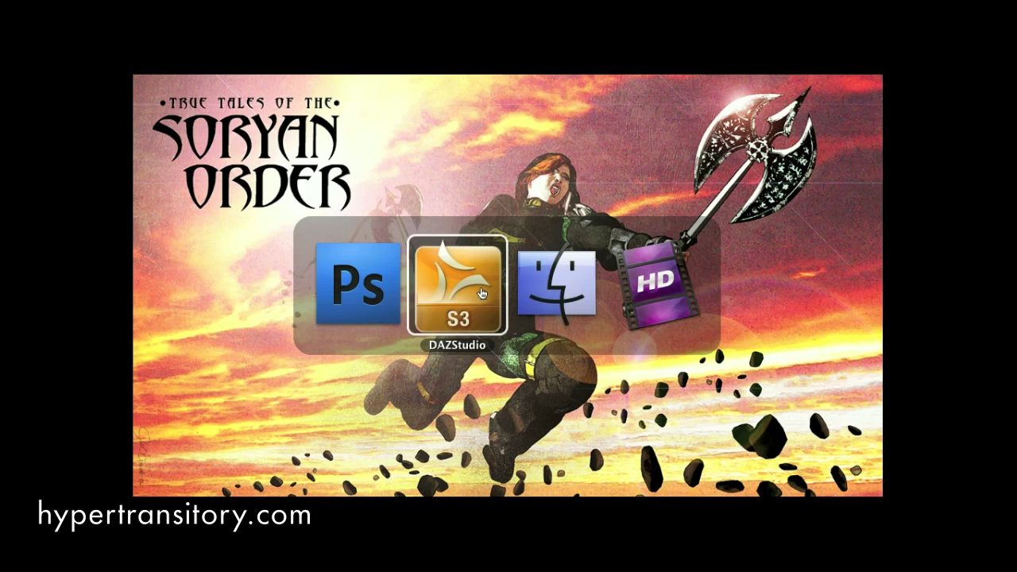
{"action": "left_click", "coordinate": [435, 299]}
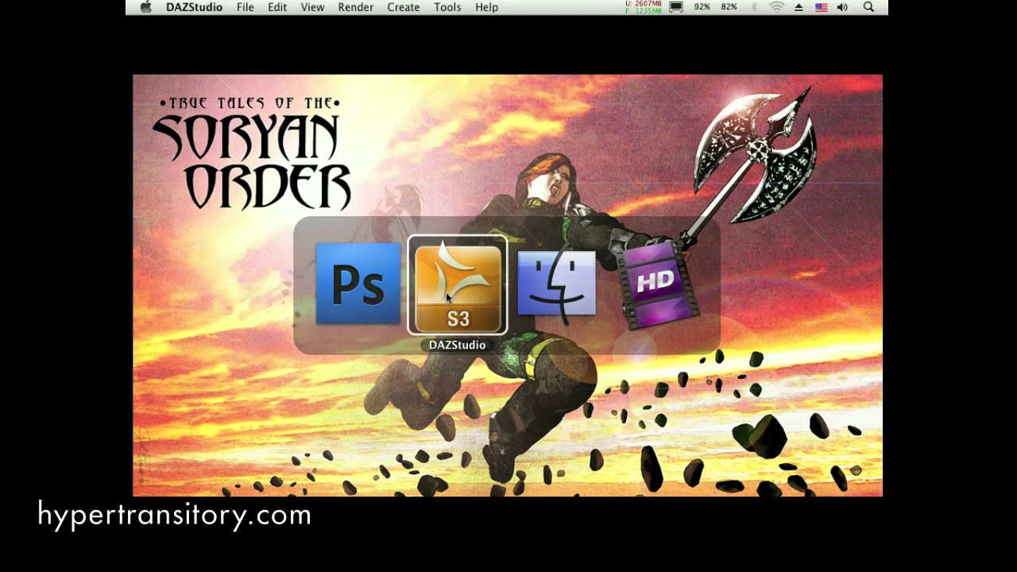